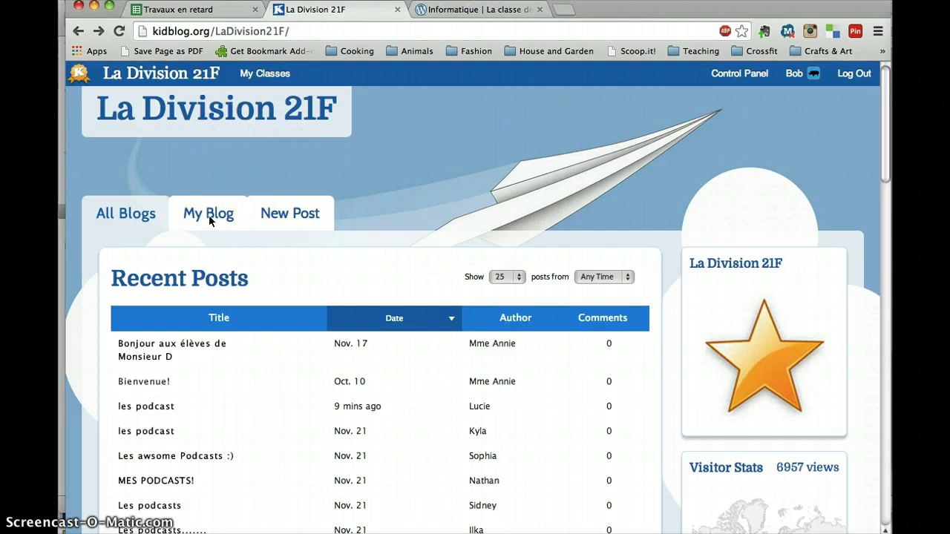
- Start a new post on the class blog with the title "Voici comment ajouter un hyperlien"
click(208, 215)
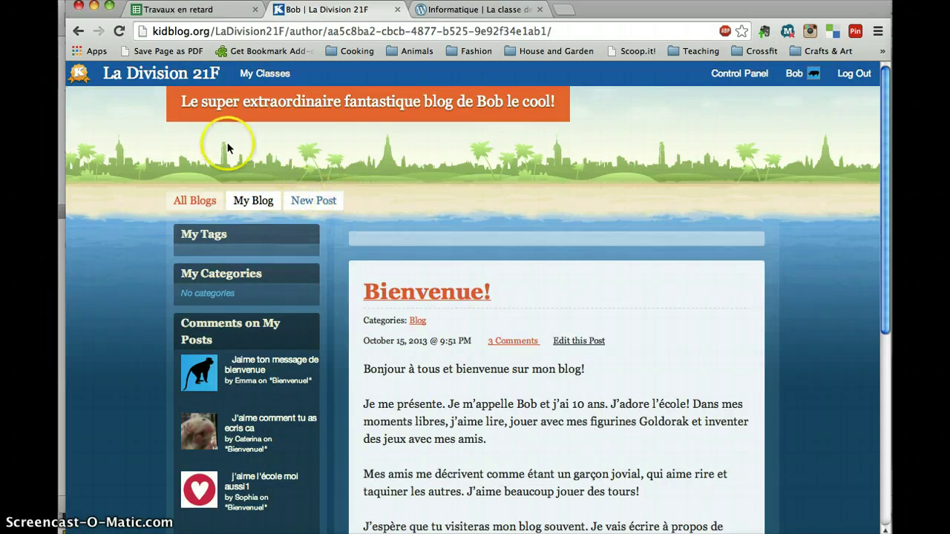
click(167, 79)
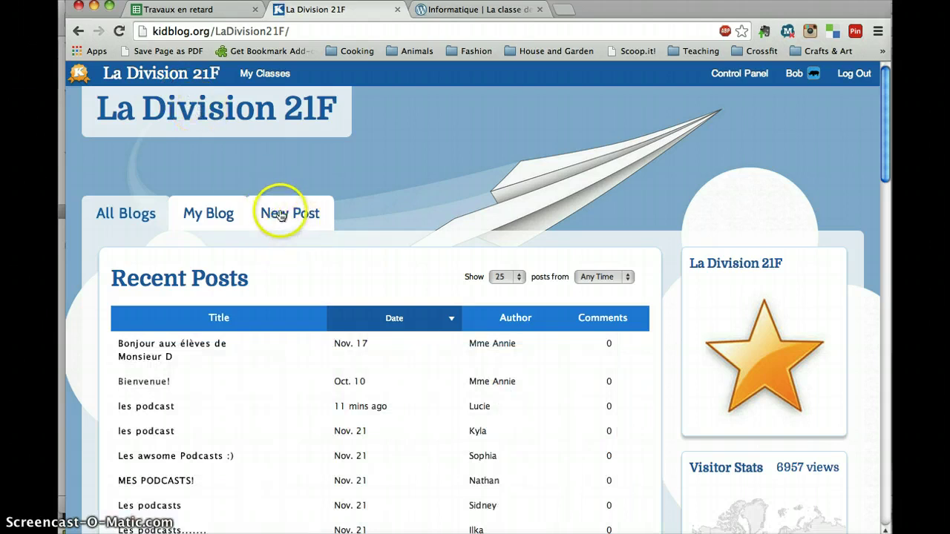
click(281, 215)
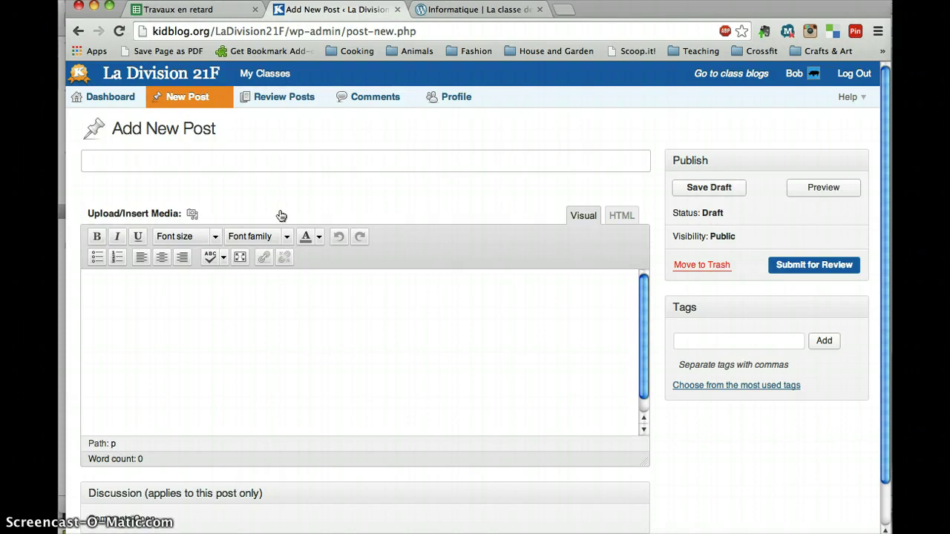
text(Voici comment ajouter un hyperlien)
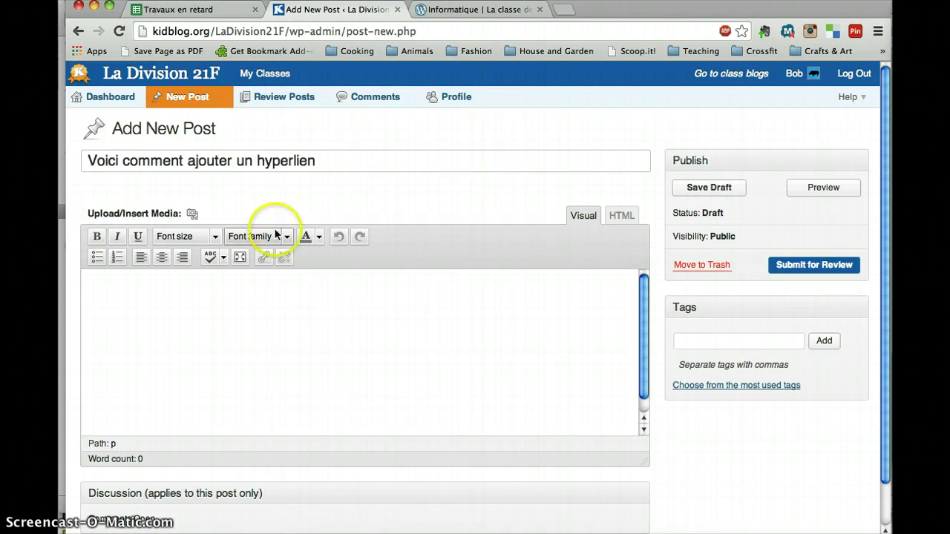
click(206, 328)
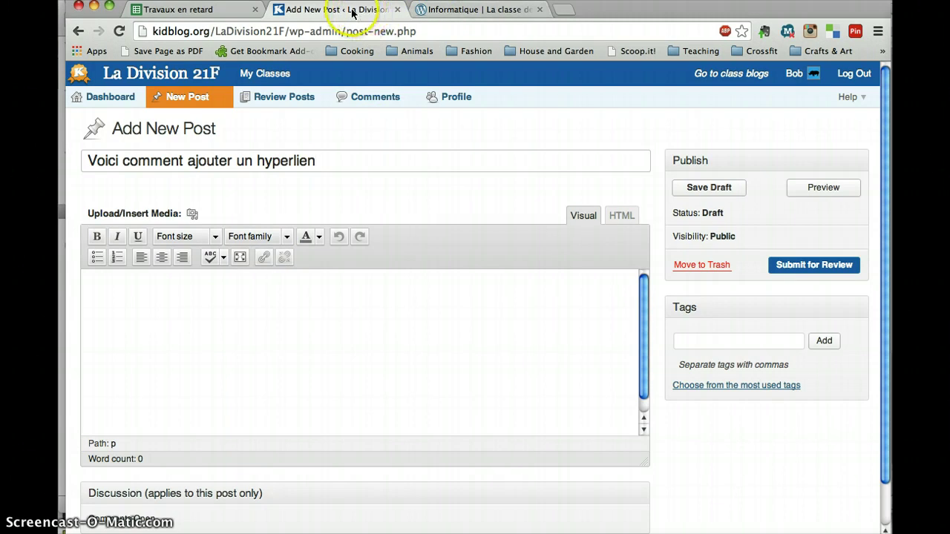
click(233, 364)
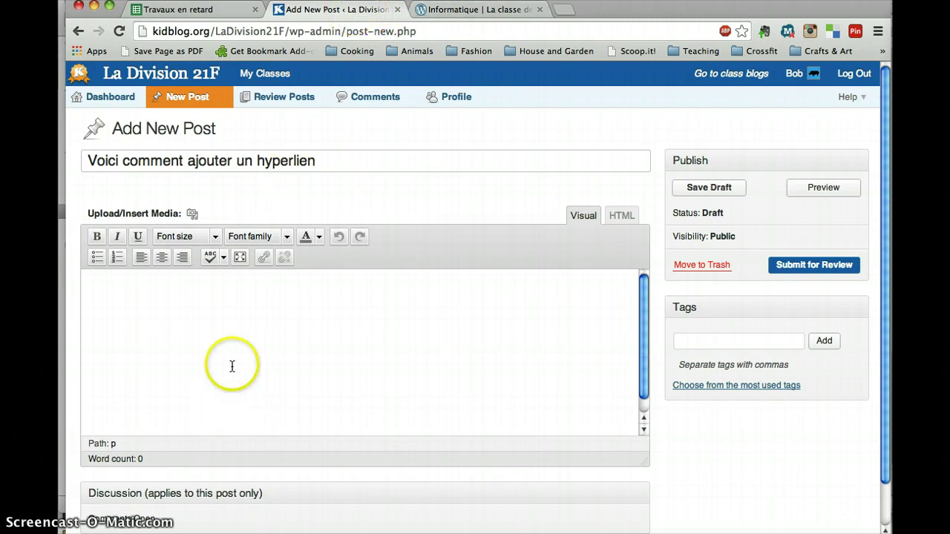
- Switch to the class website and review the Informatique page's instructions for adding the podcast links
click(460, 12)
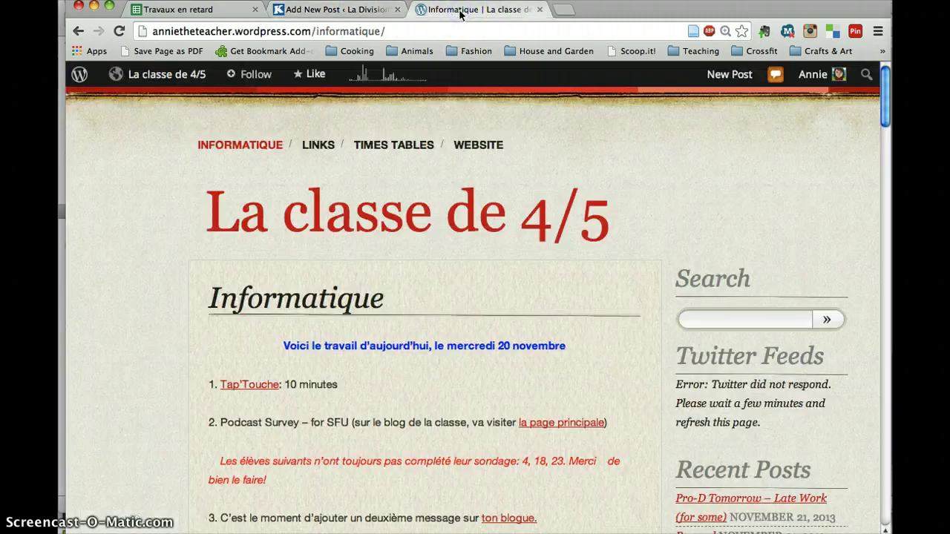
click(229, 145)
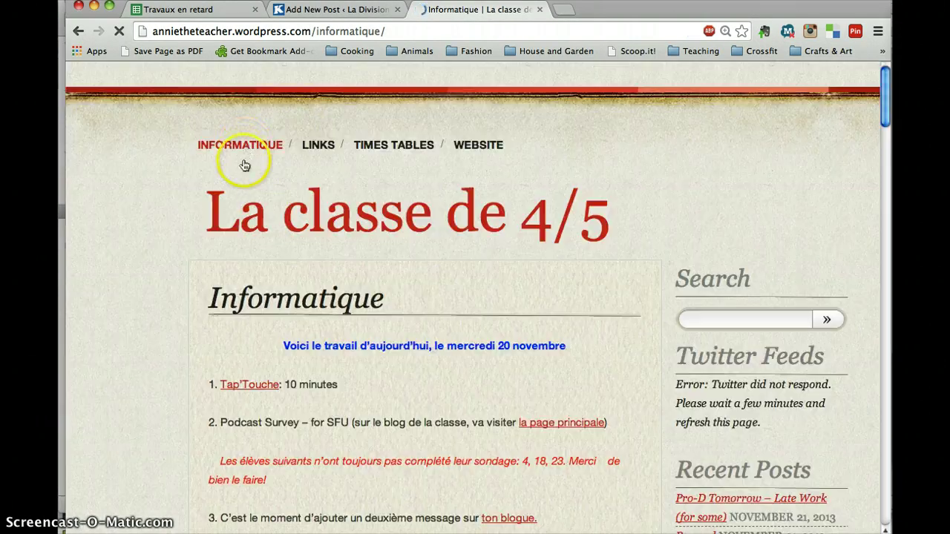
scroll(269, 224, down, 5)
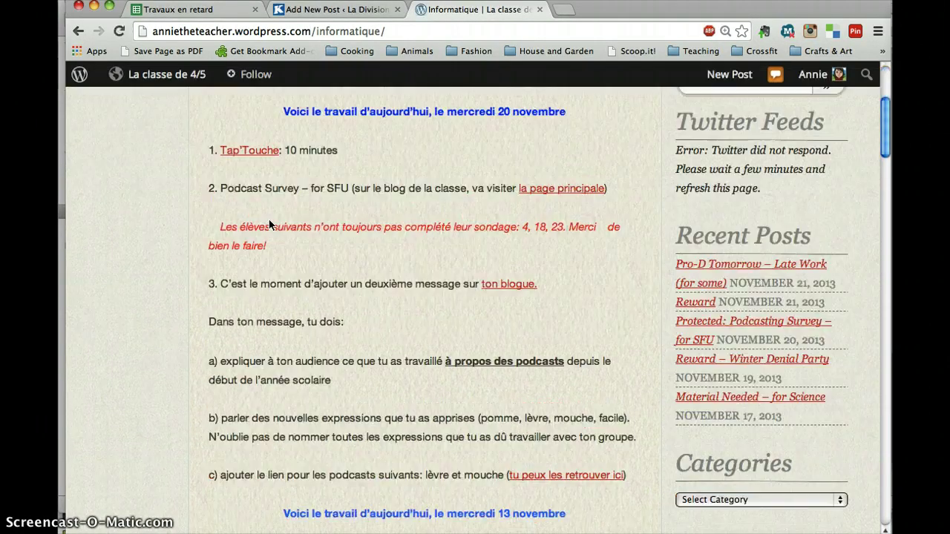
click(319, 234)
scroll(320, 234, up, 2)
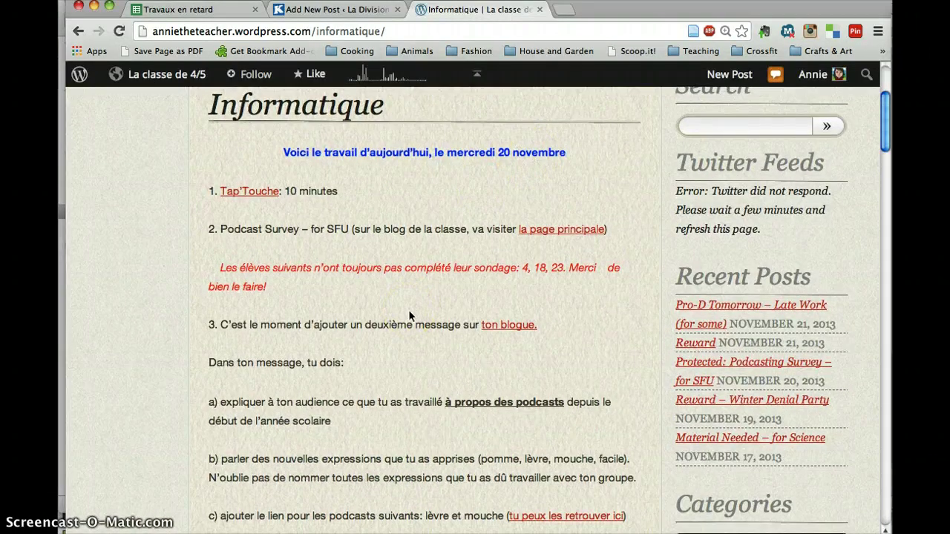
scroll(408, 310, down, 3)
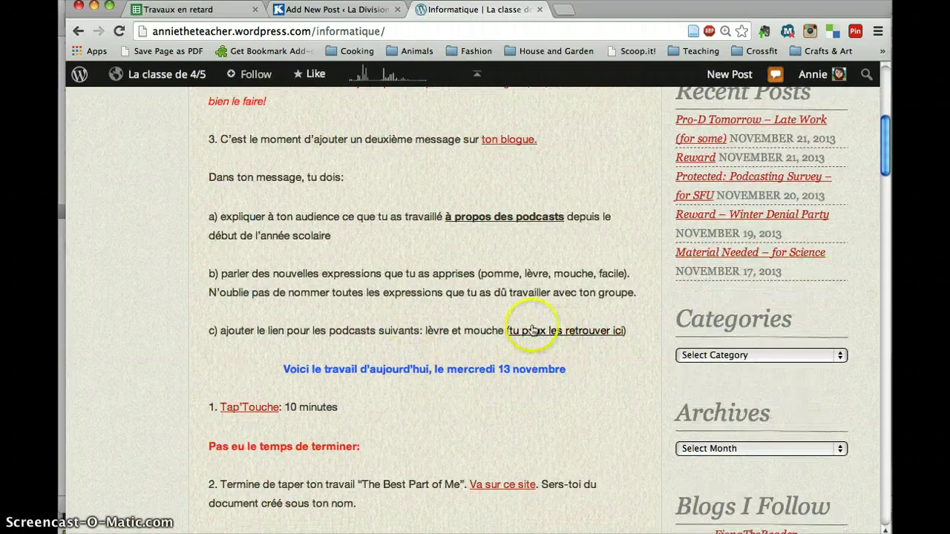
scroll(512, 340, up, 5)
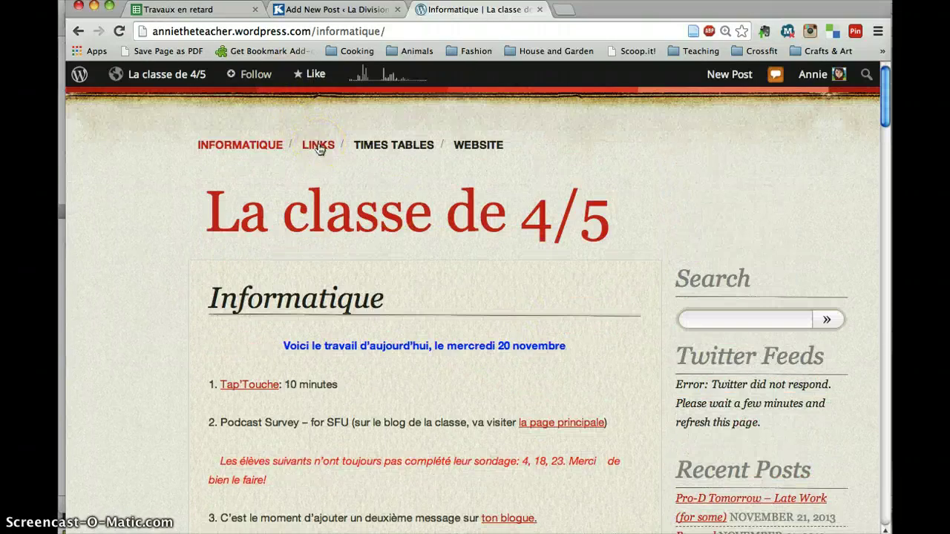
- Open the Banque de podcasts from the class website's Links page
click(319, 147)
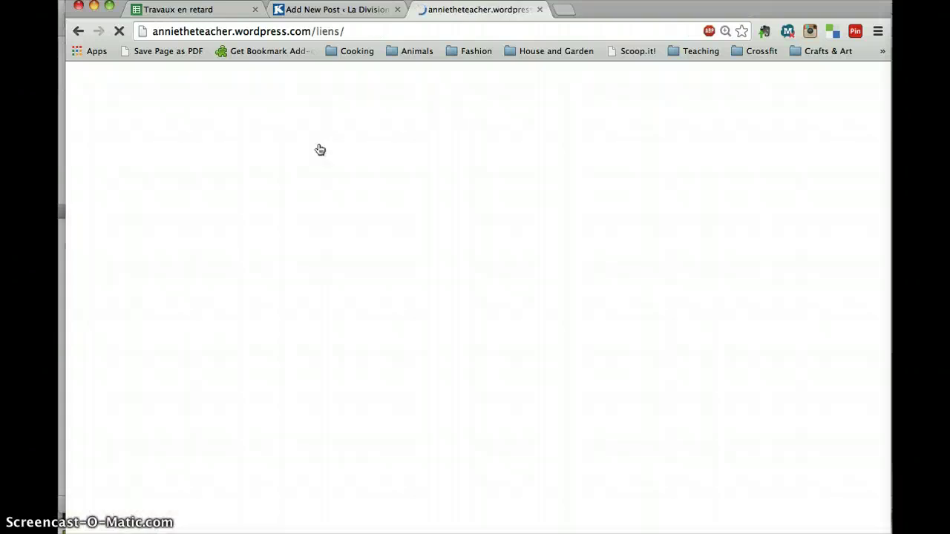
scroll(300, 371, down, 5)
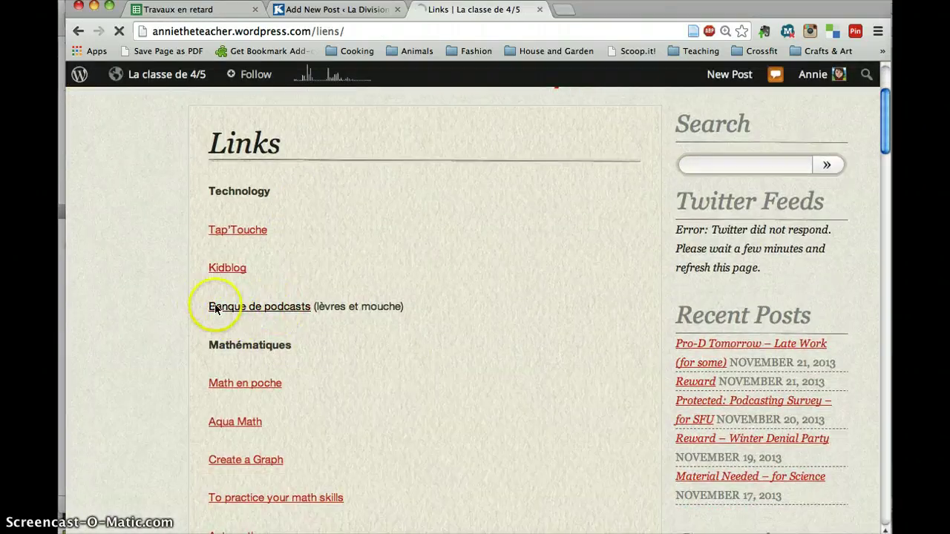
click(276, 310)
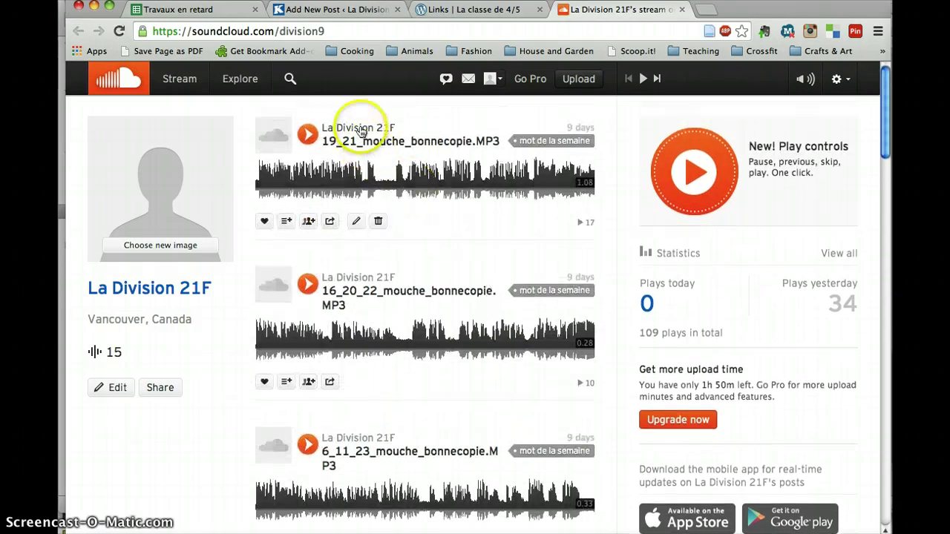
- Open the individual page of the 19_21_mouche_bonnecopie.MP3 track from the SoundCloud stream
mouse_move(350, 132)
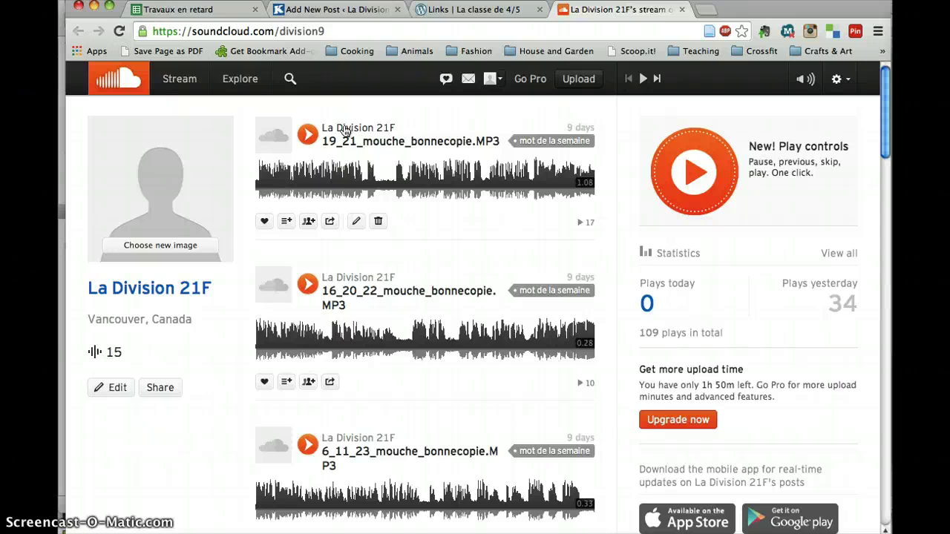
click(339, 131)
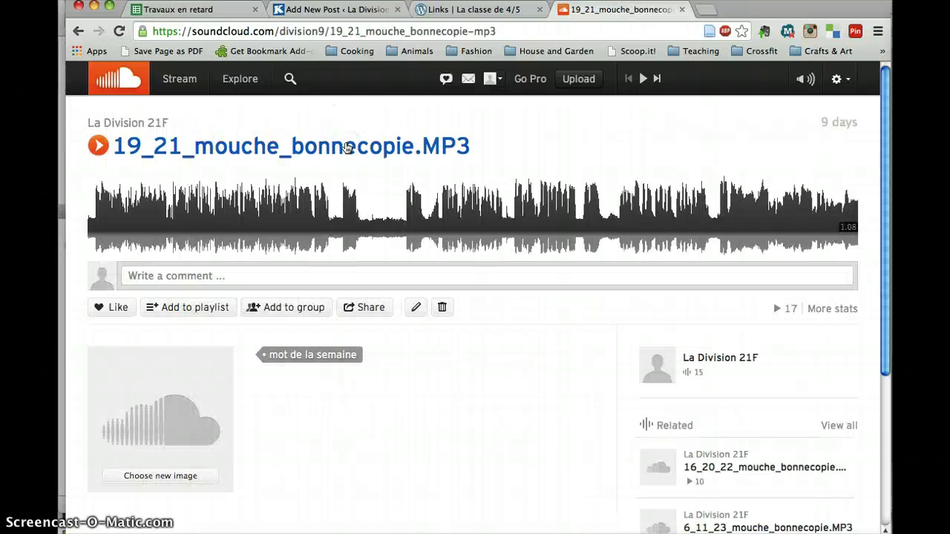
key(super+bracketleft)
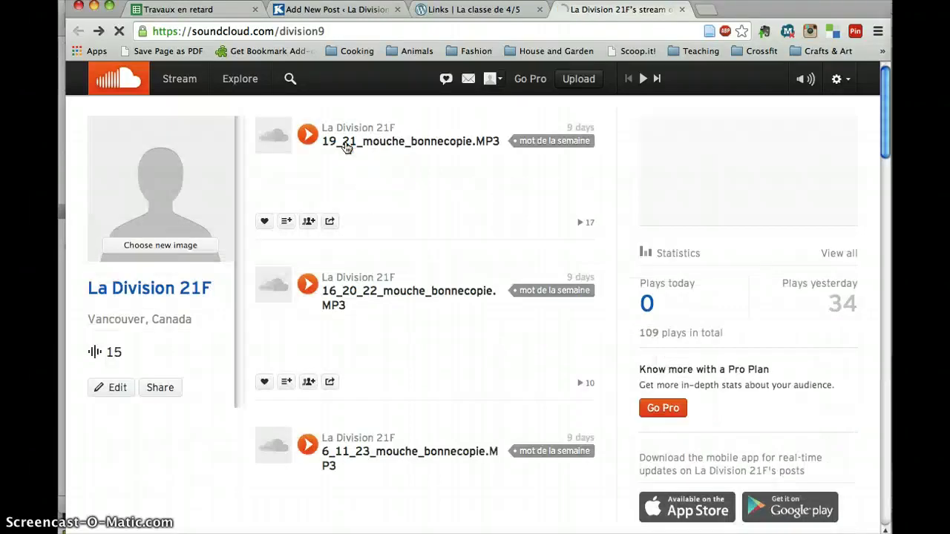
click(341, 146)
mouse_move(362, 126)
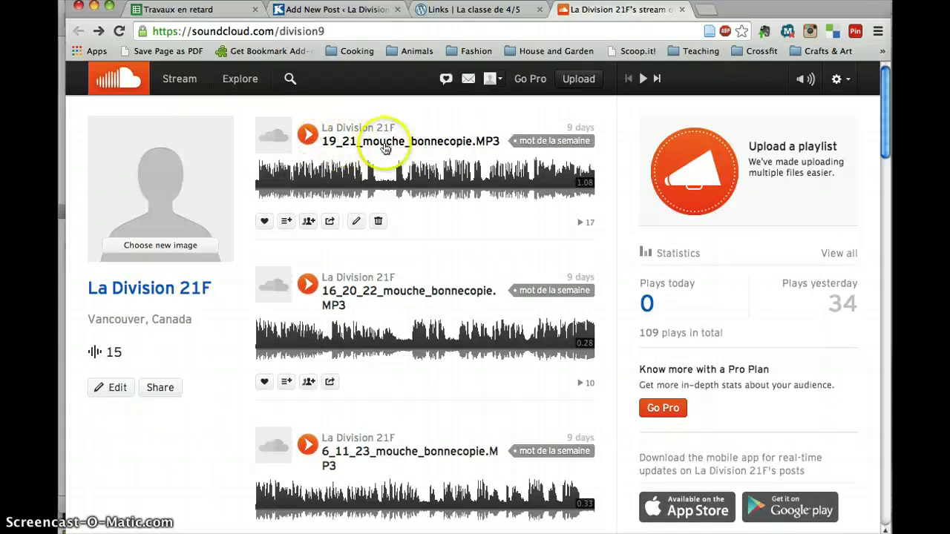
click(385, 142)
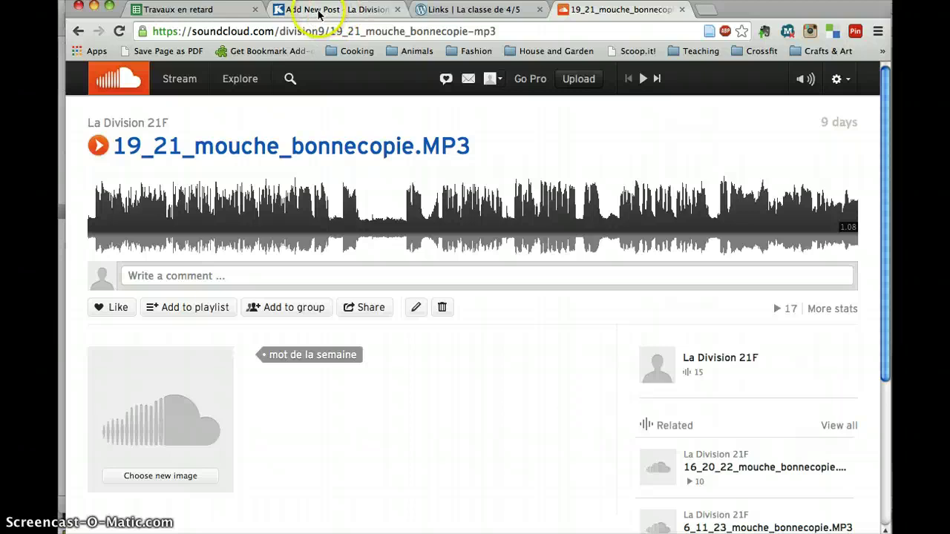
- Return to the draft post and write "Voici mon podcast:" in the body, followed by a new line starting with "1)"
click(309, 12)
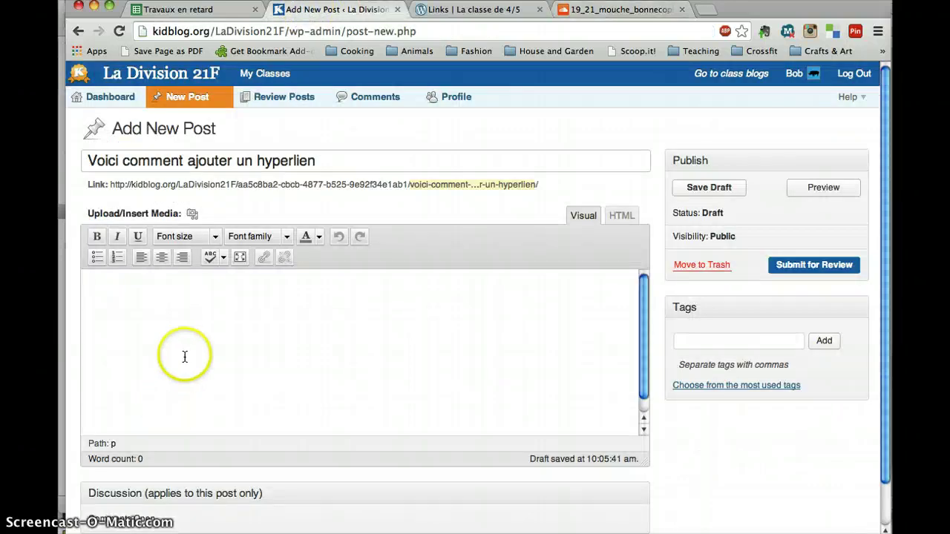
text(Voici mon)
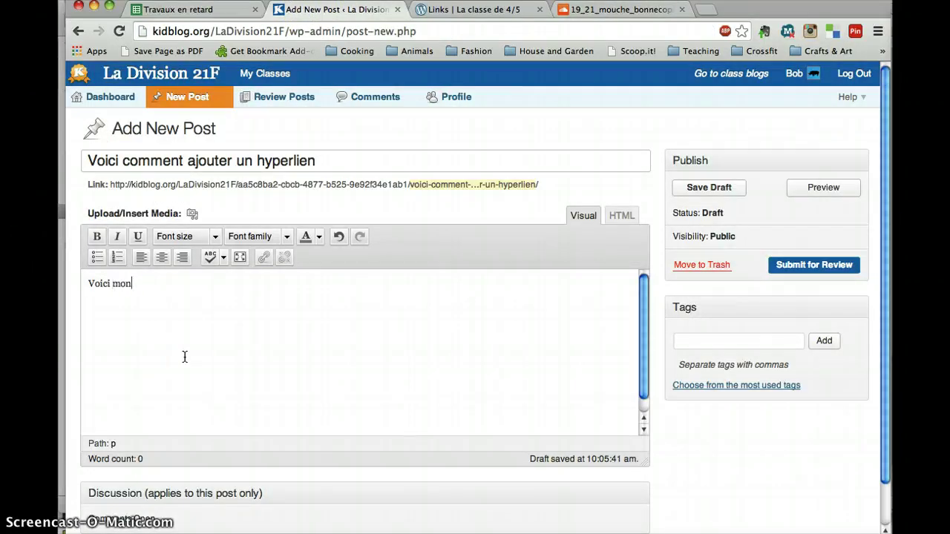
text( podcase)
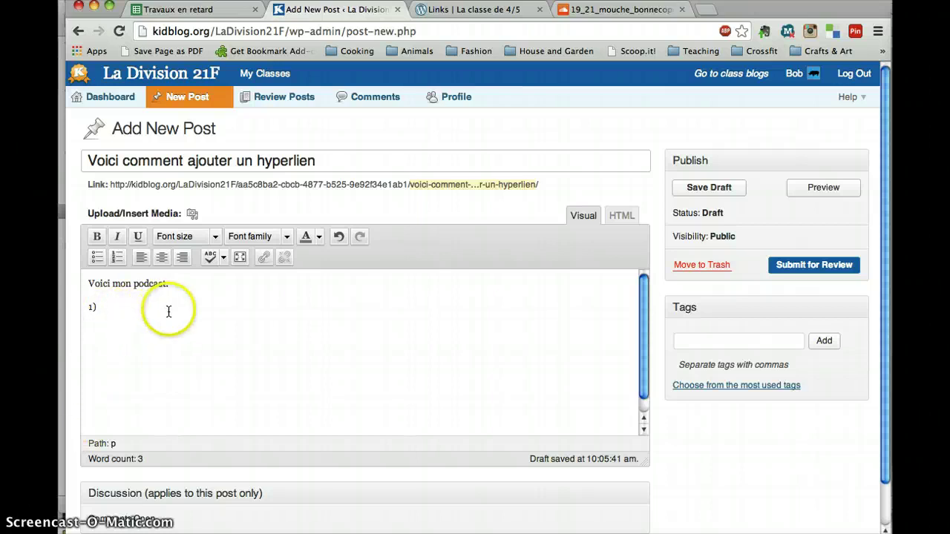
- Copy the web address of the 19_21_mouche_bonnecopie.MP3 track page on SoundCloud
click(586, 9)
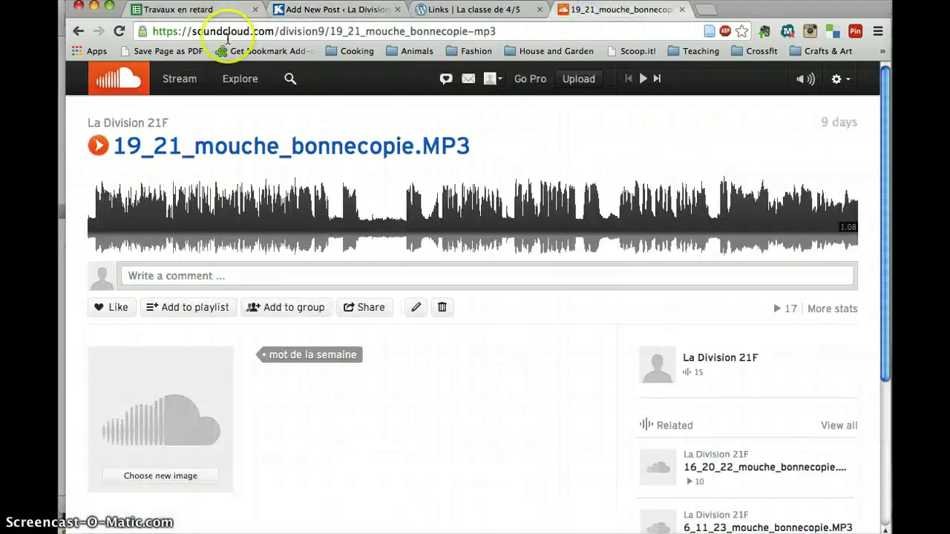
click(227, 33)
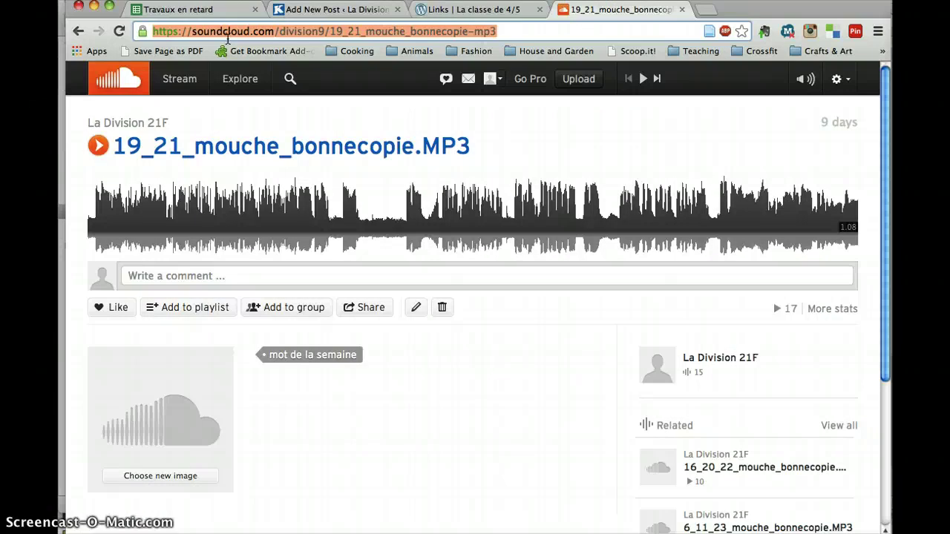
click(286, 31)
right_click(286, 32)
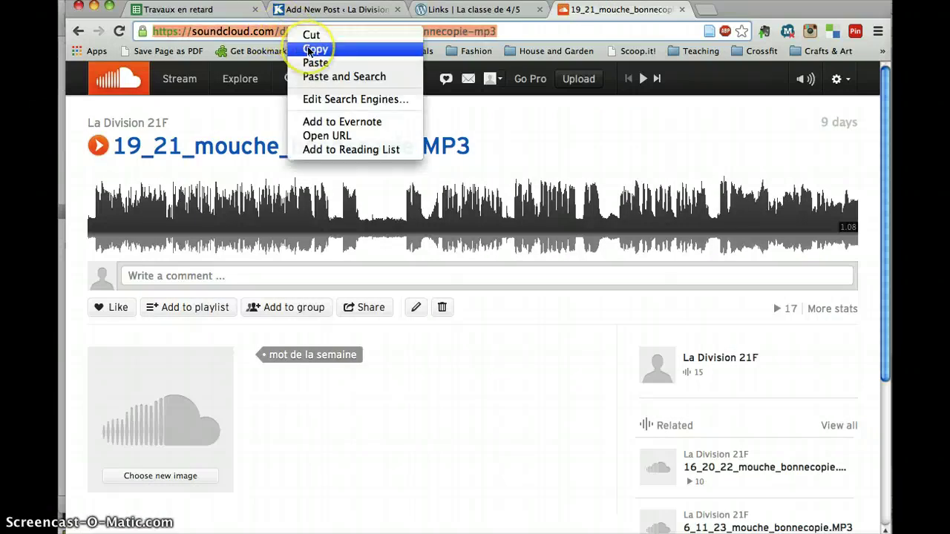
click(308, 50)
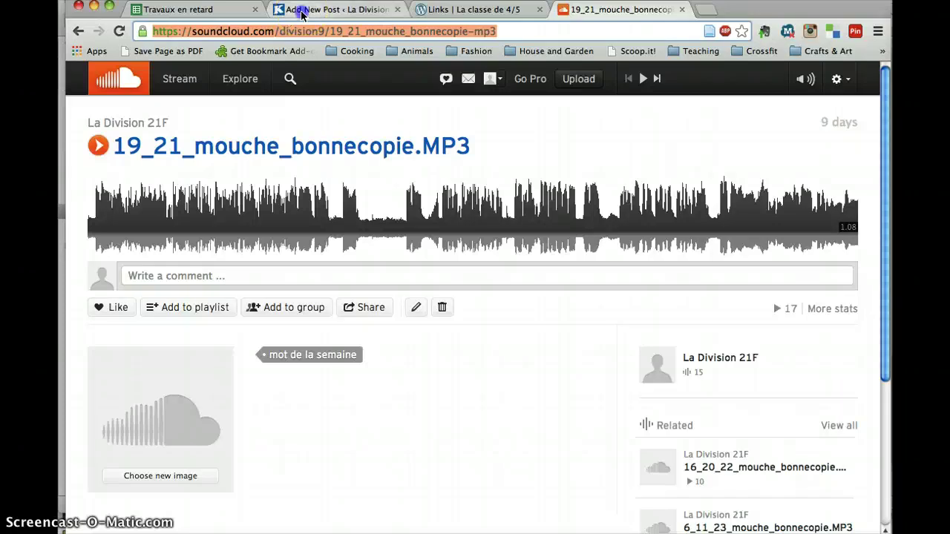
- Paste the copied track address after "1)" in the body of the draft blog post
click(301, 10)
click(174, 308)
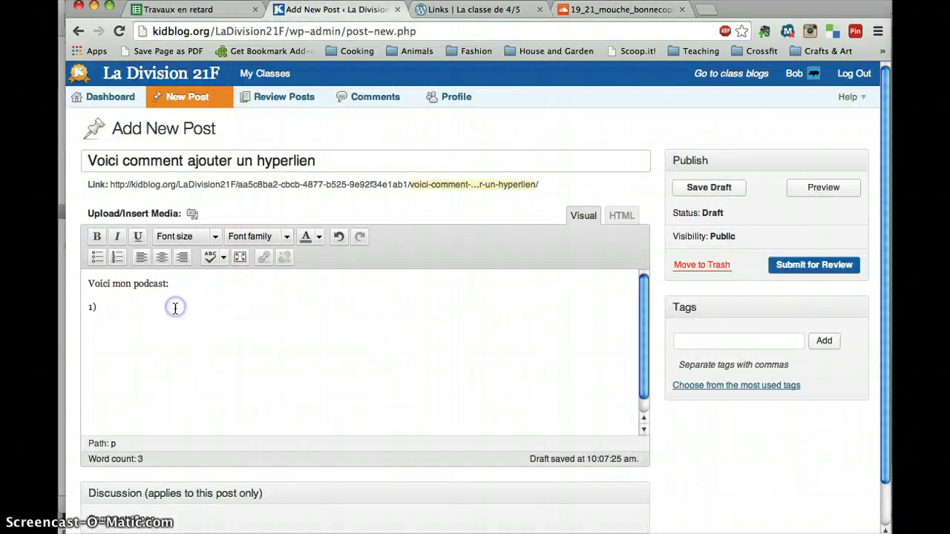
right_click(112, 309)
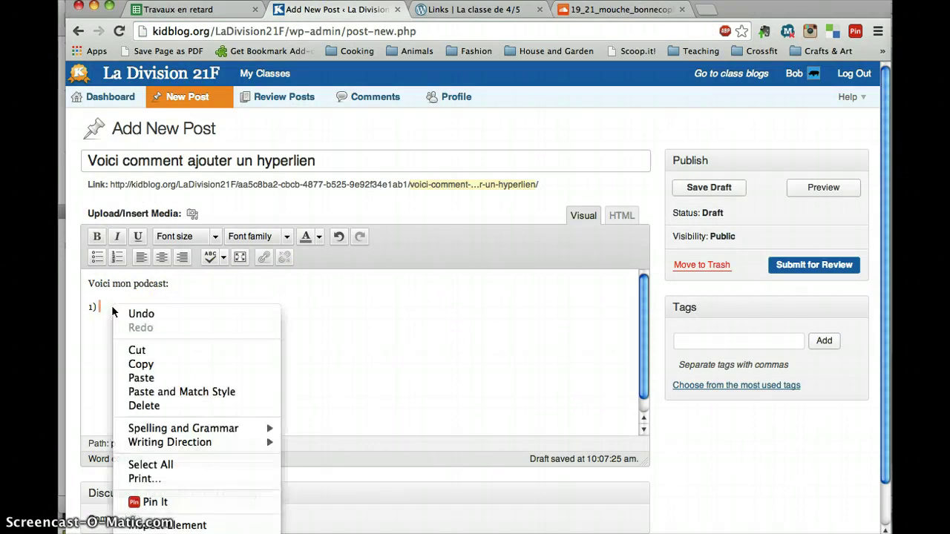
click(135, 378)
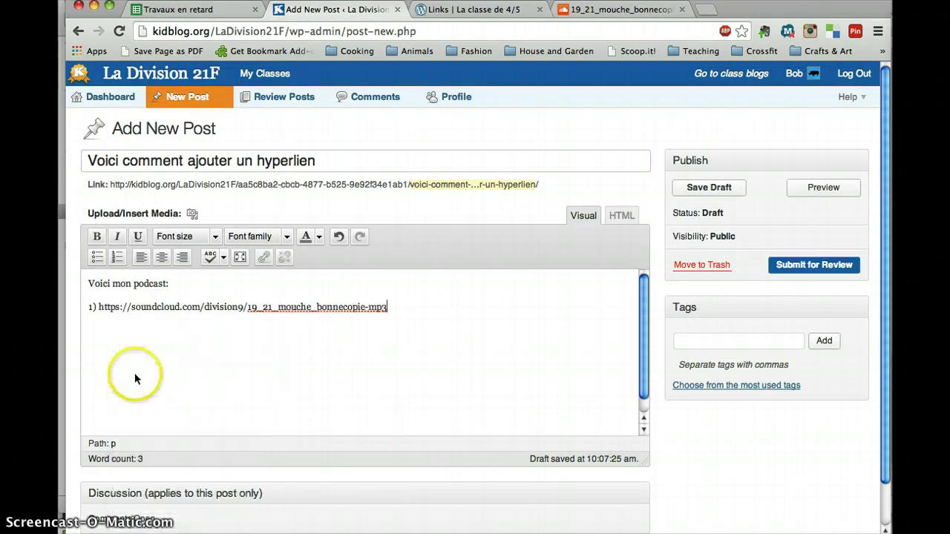
- Paste the track address again on a new line, delete that duplicate, and start a second list item with "2)"
key(Return)
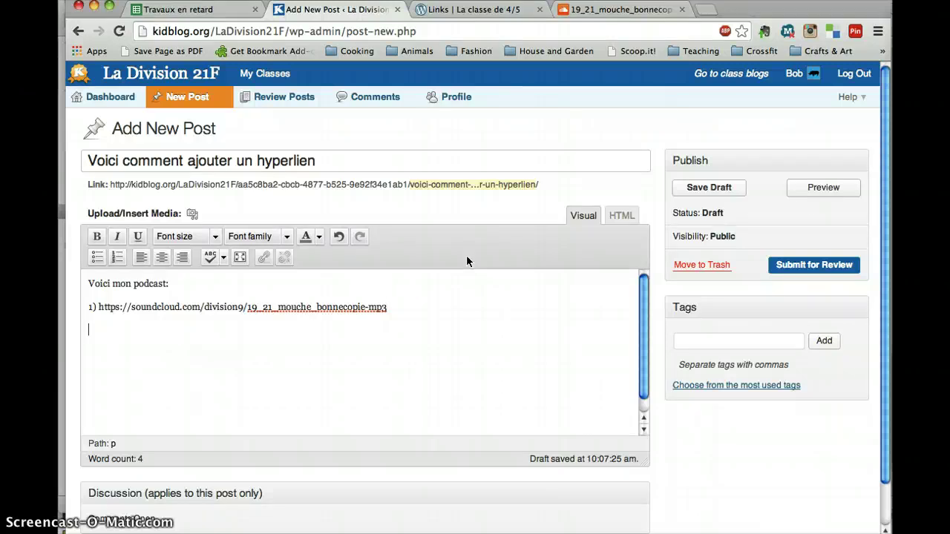
key(super+v)
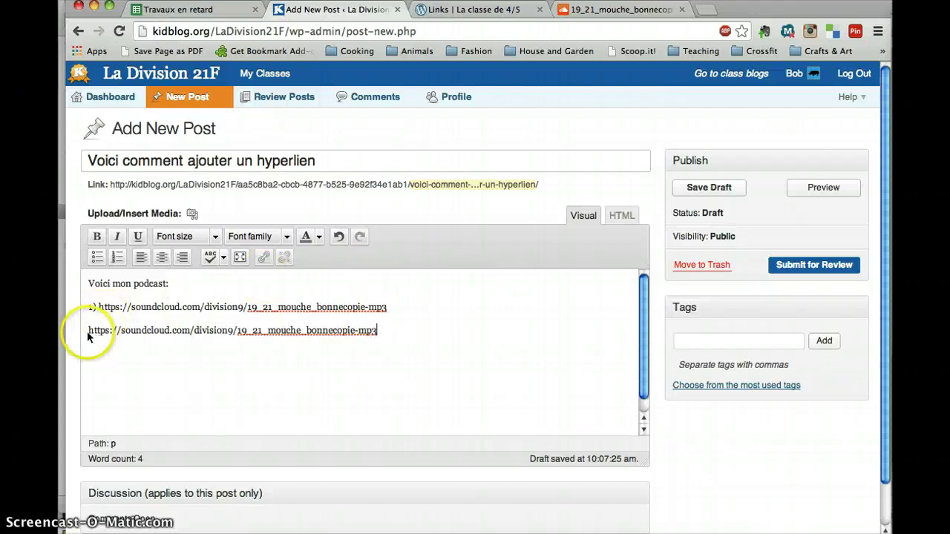
shift+click(409, 333)
key(BackSpace)
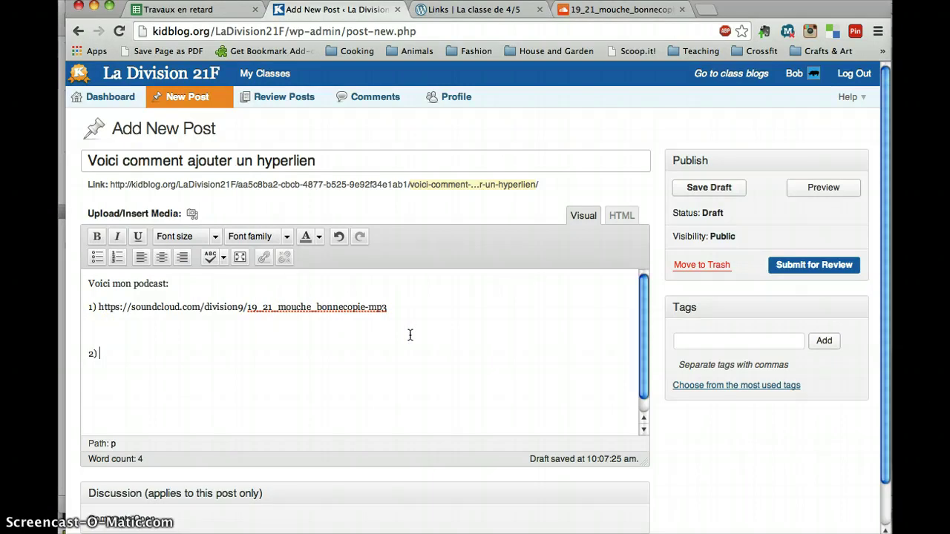
triple_click(225, 306)
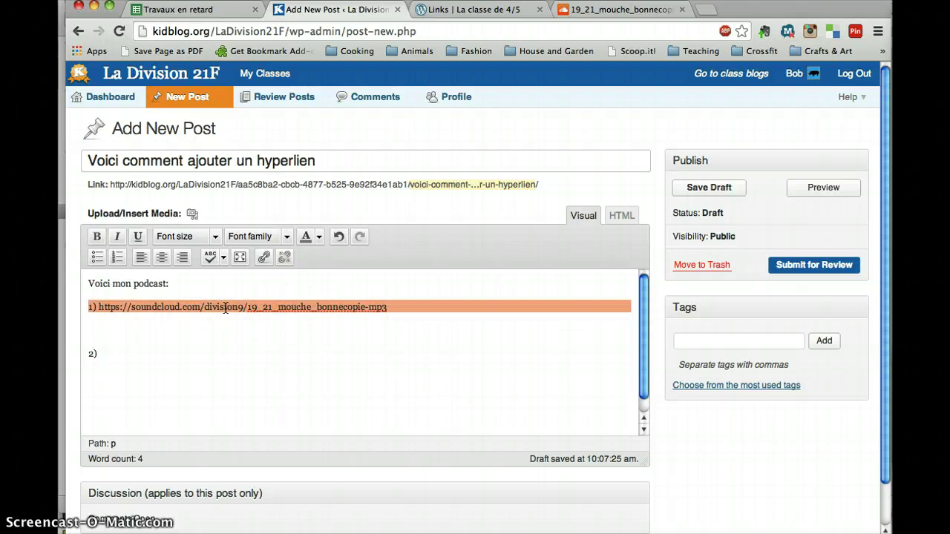
click(215, 329)
click(149, 363)
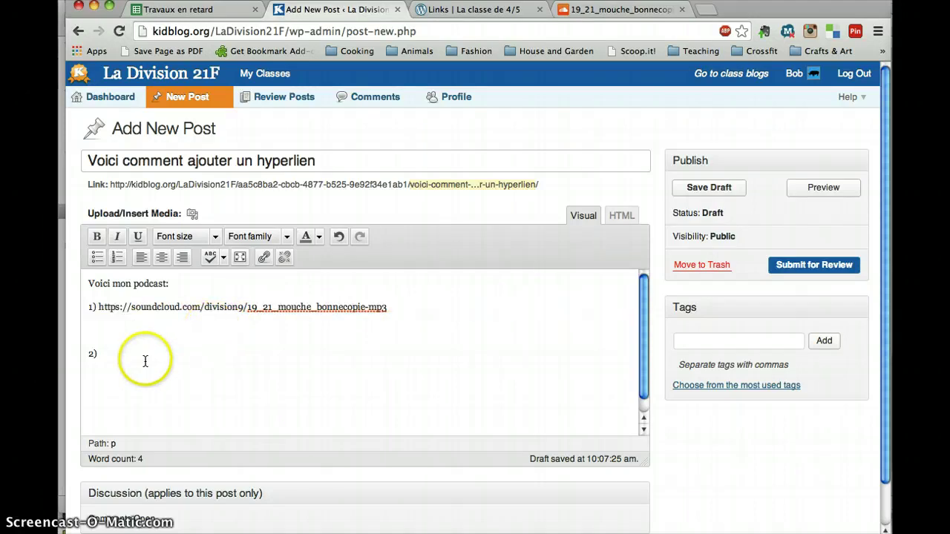
- Write "Le mot mouche" after "2)" in the body of the draft post
text(Le mot)
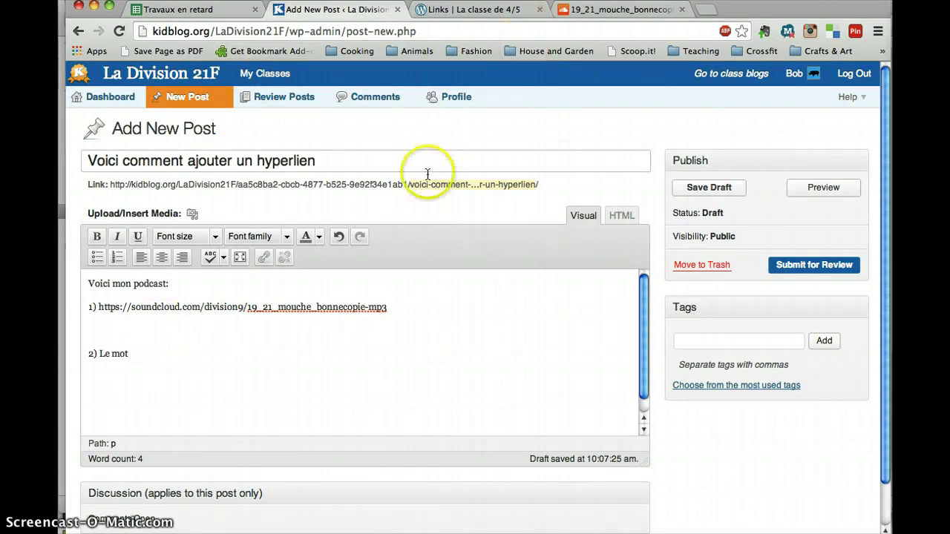
text( mouche)
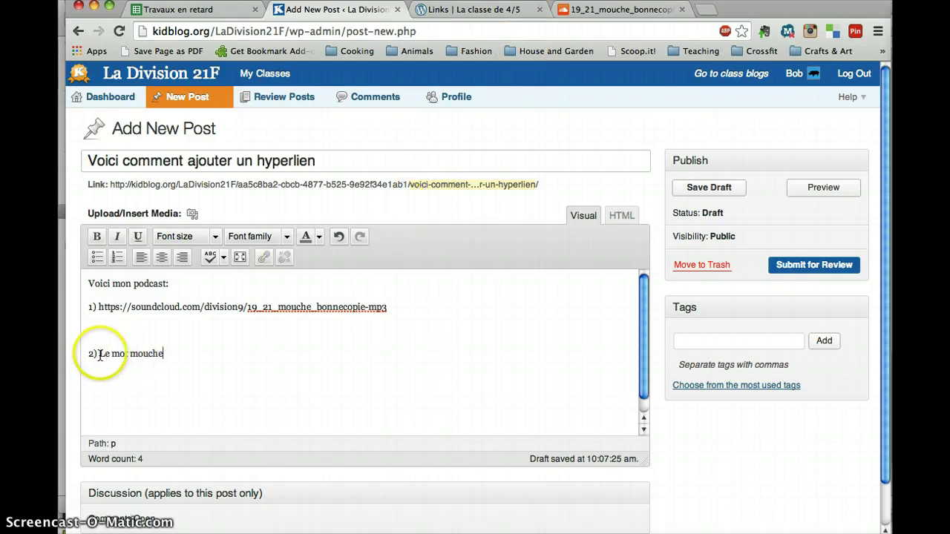
drag(100, 353, 165, 354)
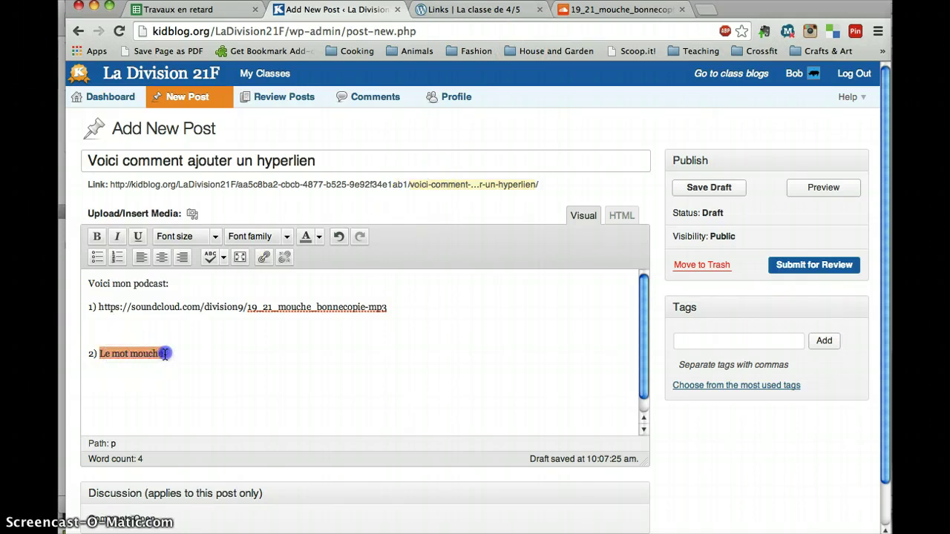
double_click(141, 353)
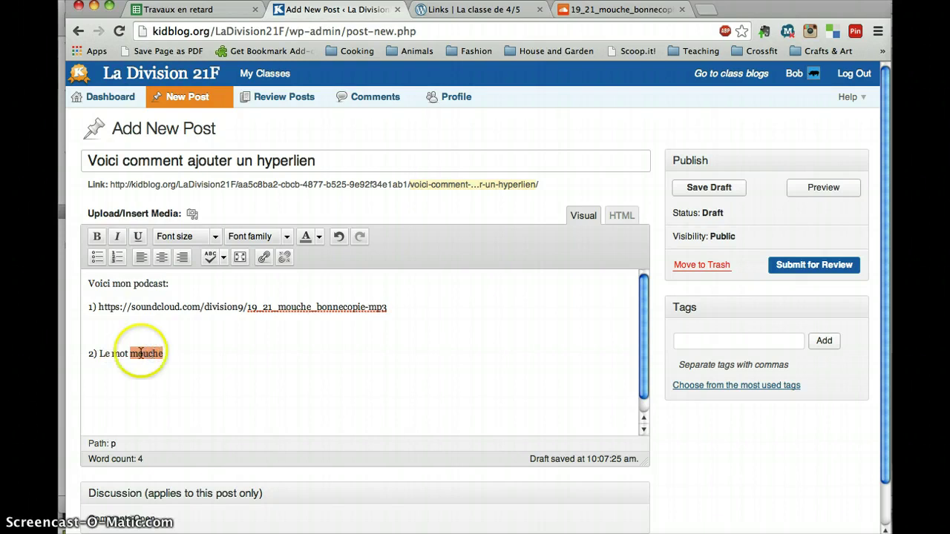
- Turn the phrase "Le mot mouche" into a hyperlink to the copied SoundCloud track address, leaving the new window/tab option off
drag(100, 355, 164, 356)
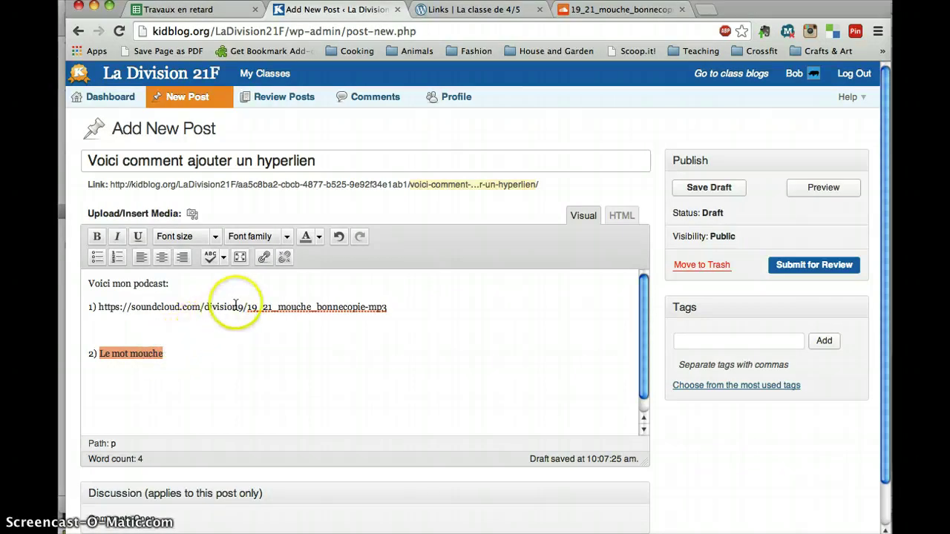
click(263, 257)
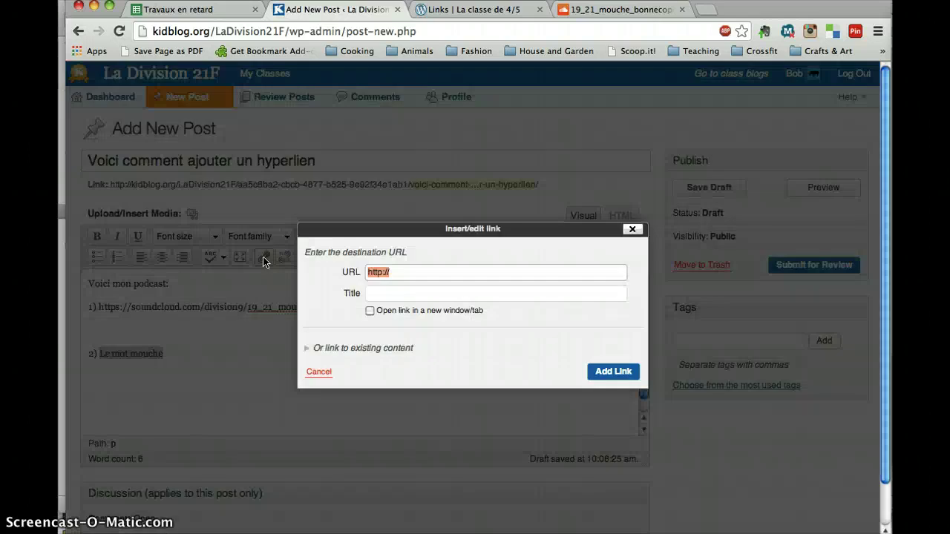
click(400, 274)
triple_click(402, 273)
right_click(401, 273)
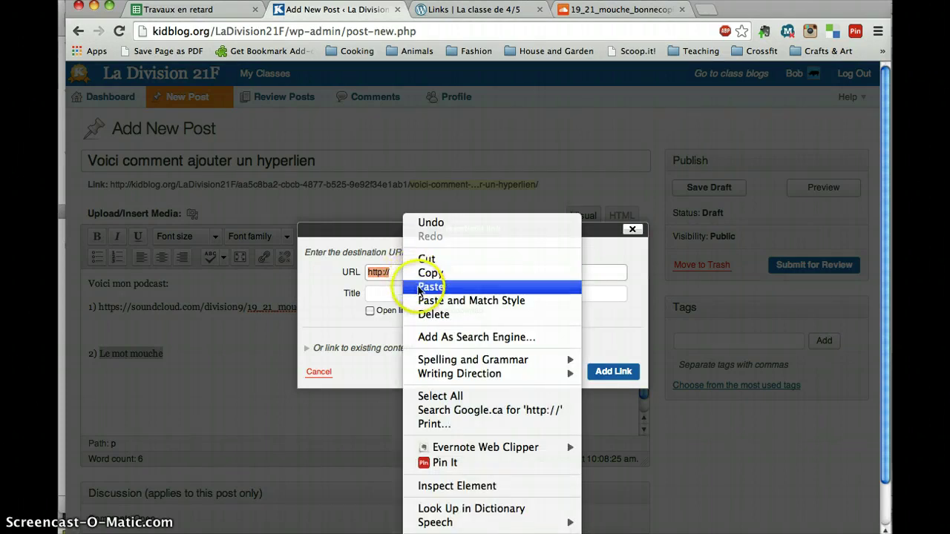
click(431, 286)
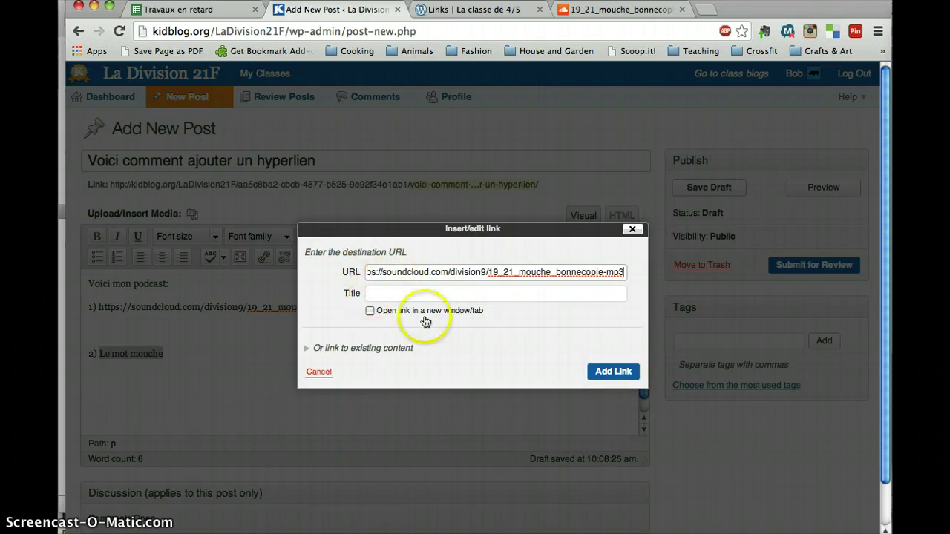
click(369, 311)
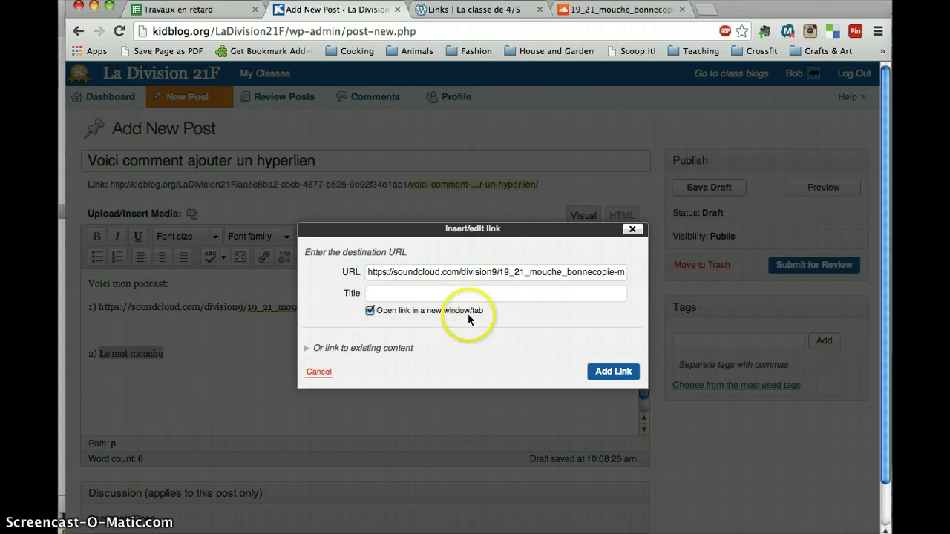
click(369, 311)
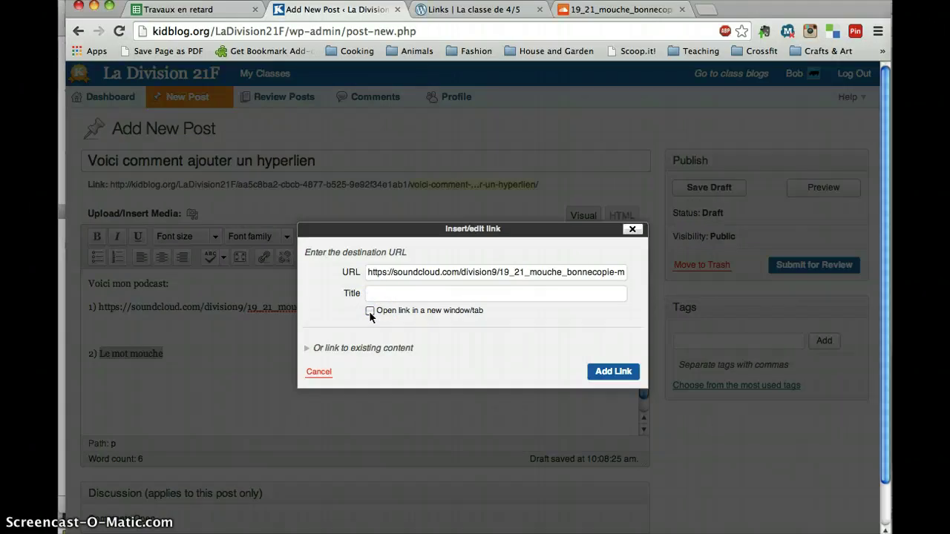
click(613, 373)
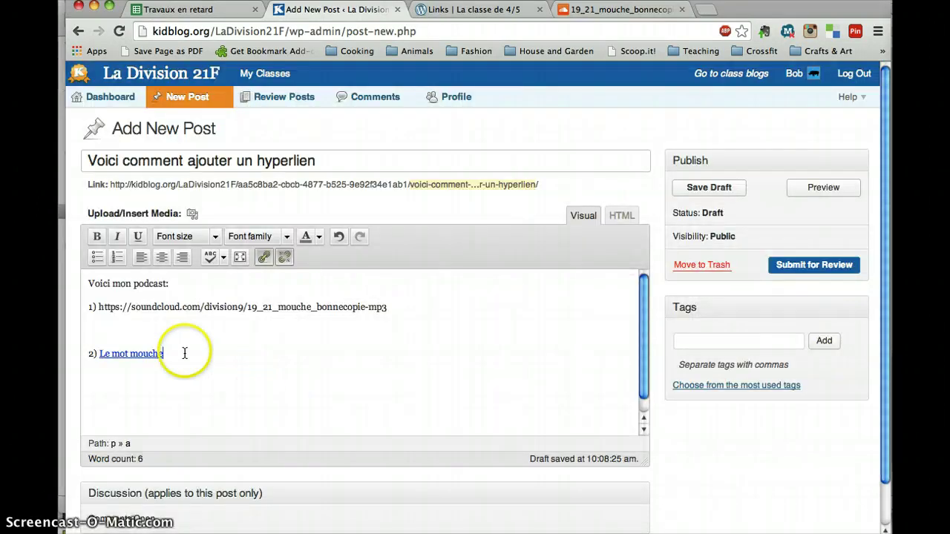
- Remove the blank line between the two list items and the extra space before "2)"
scroll(179, 357, down, 1)
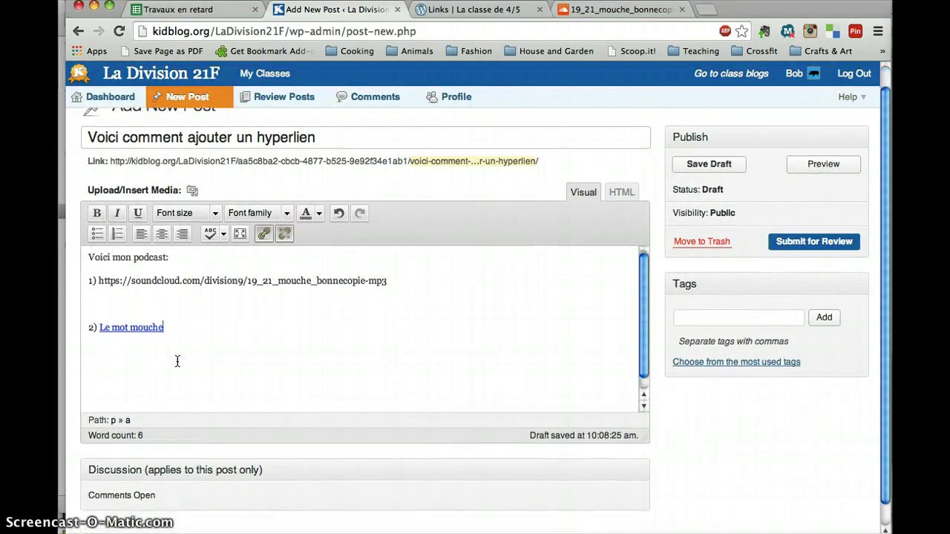
scroll(178, 361, up, 1)
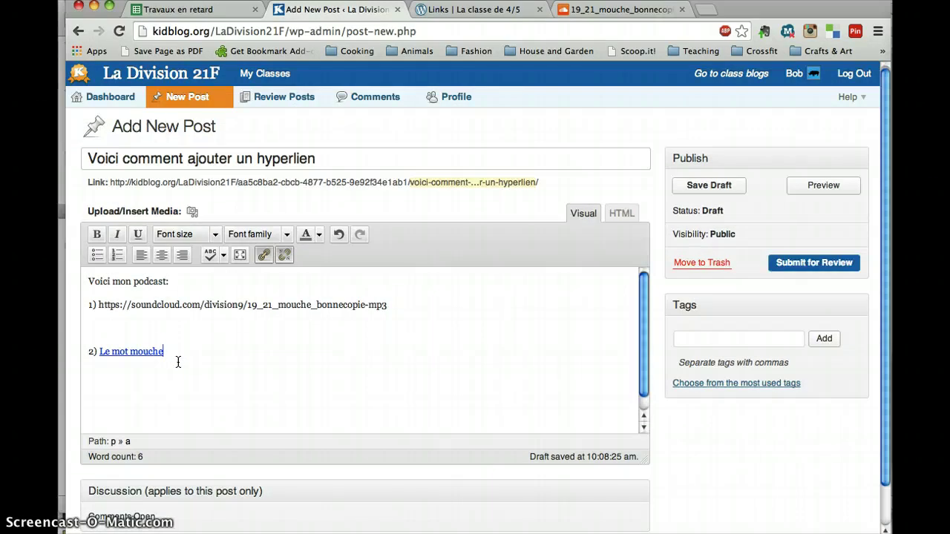
key(Delete)
click(180, 358)
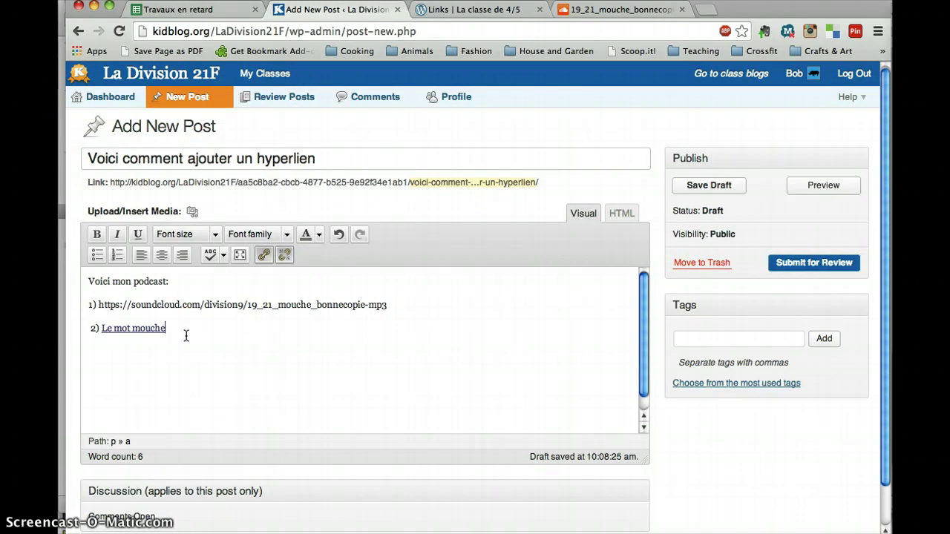
click(89, 330)
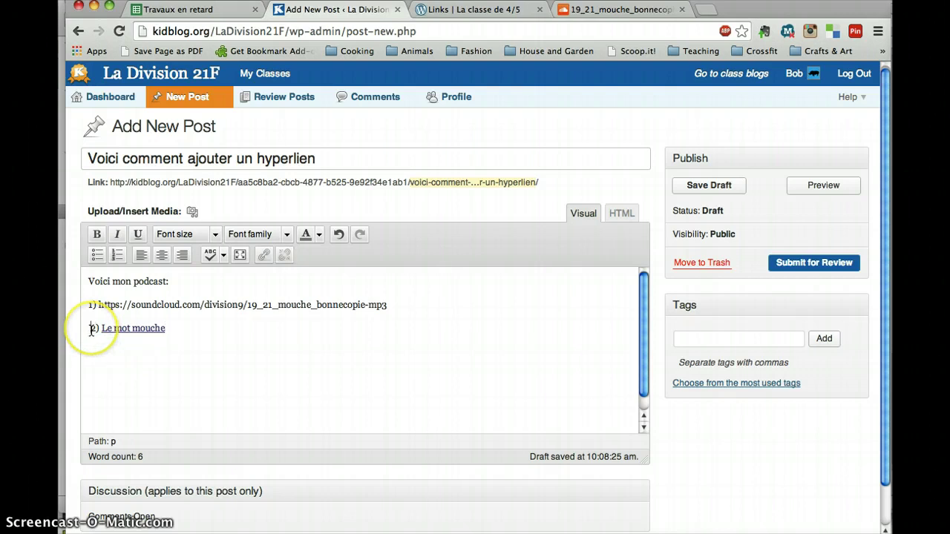
key(BackSpace)
click(185, 330)
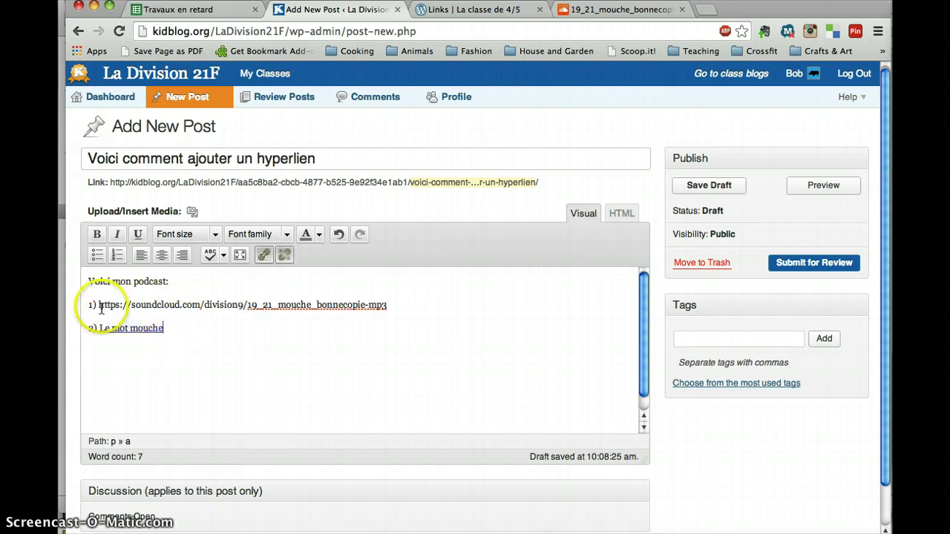
- Compare the address in the first list item with the web address of the SoundCloud track page, and return to the draft
drag(98, 305, 409, 305)
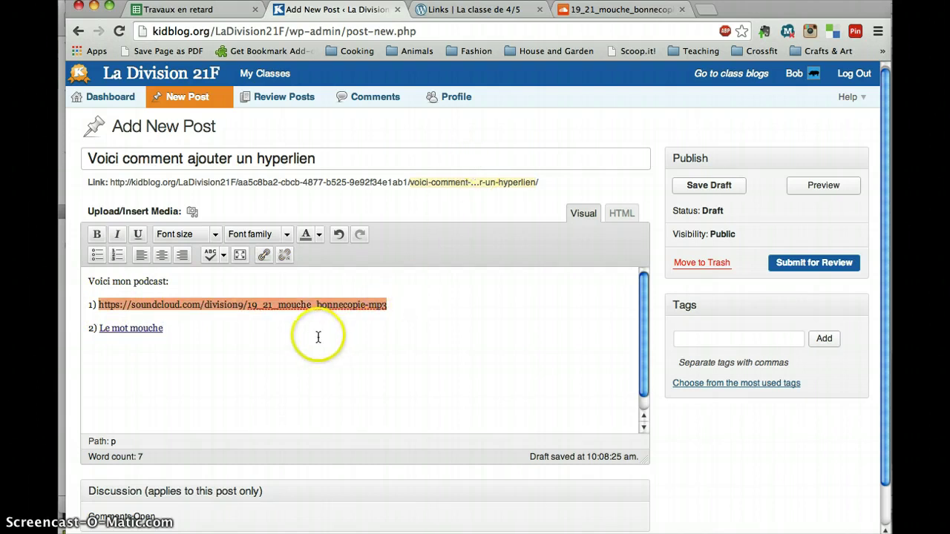
click(582, 11)
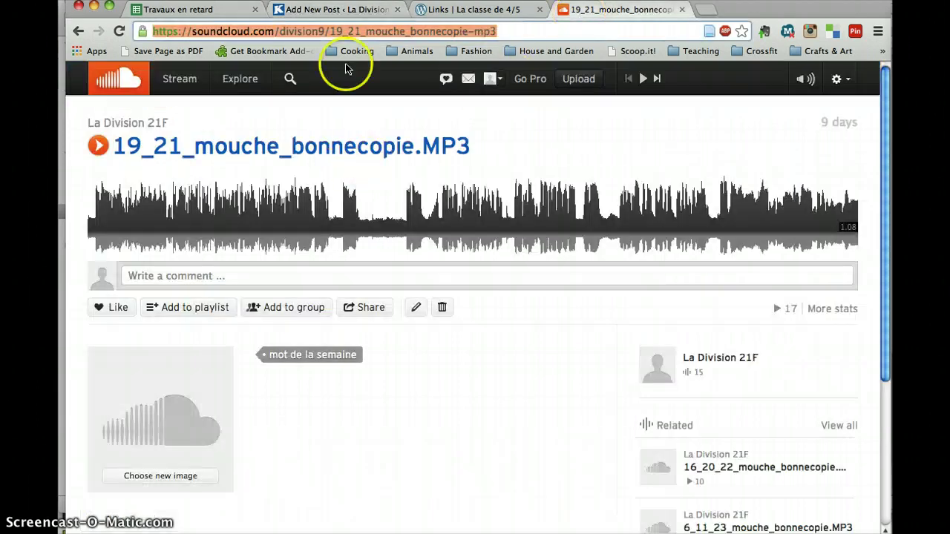
click(350, 34)
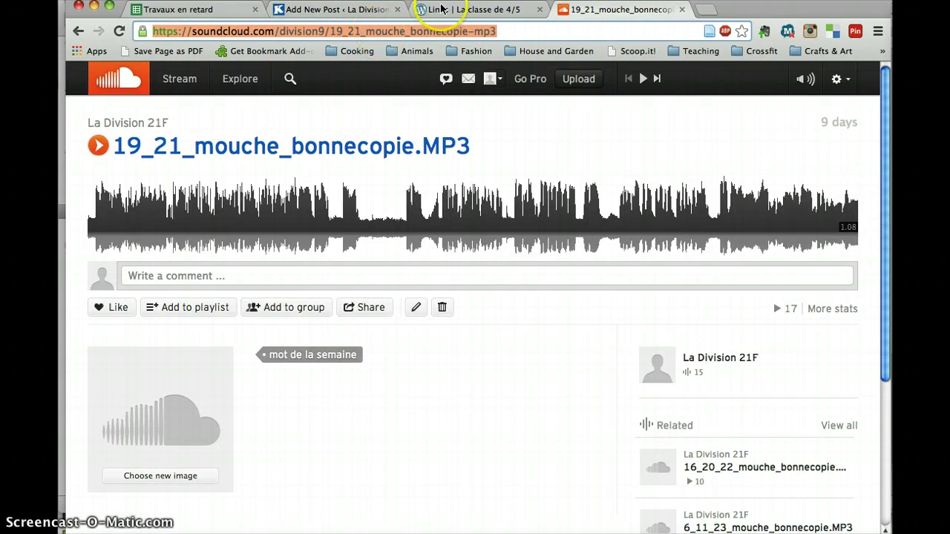
click(350, 10)
double_click(189, 304)
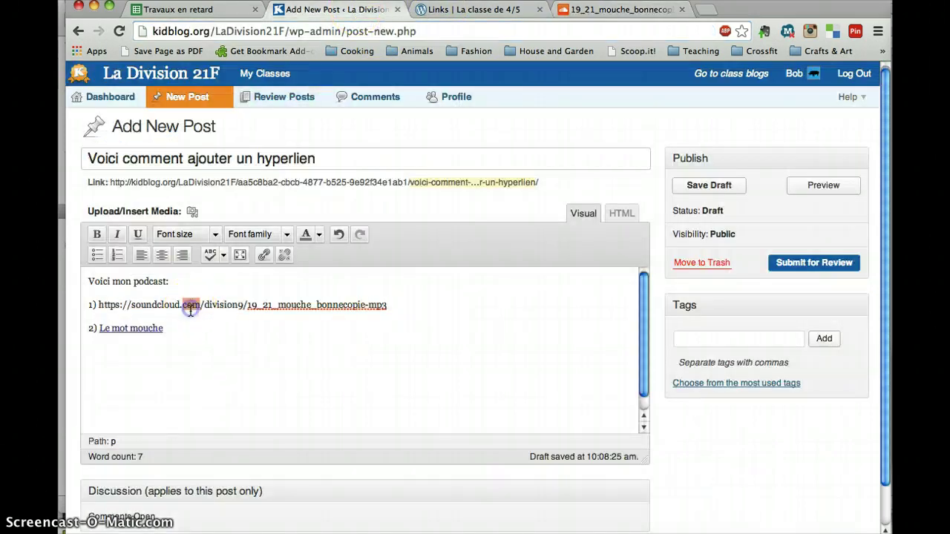
click(236, 345)
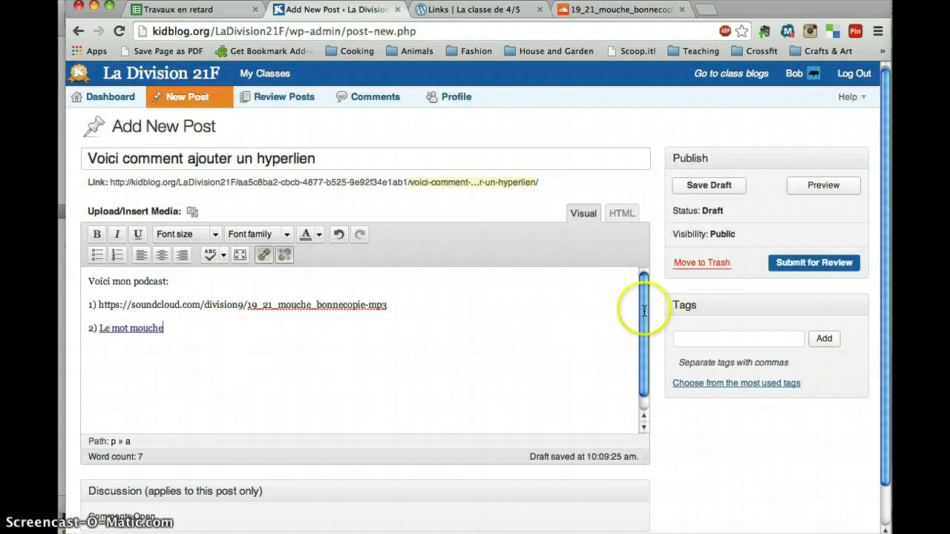
- Submit the finished blog post for review
click(807, 274)
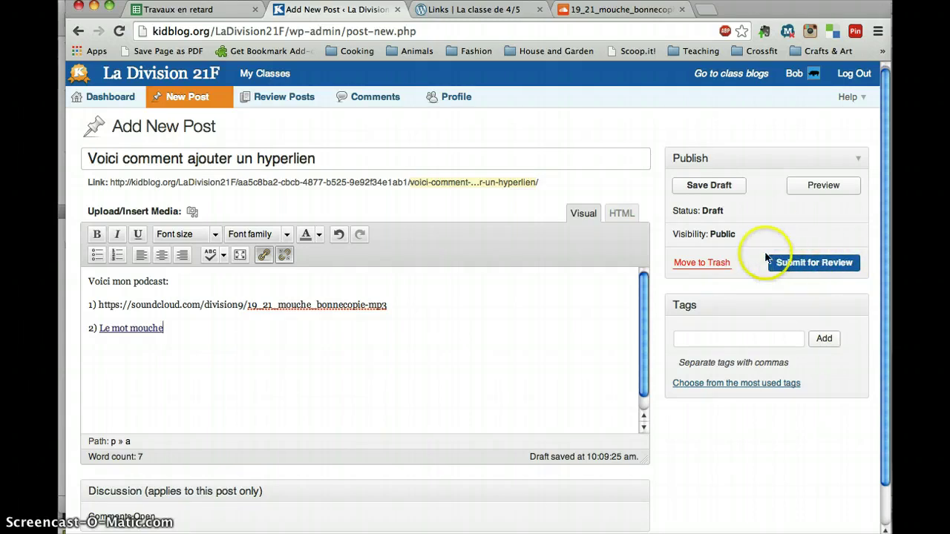
click(504, 325)
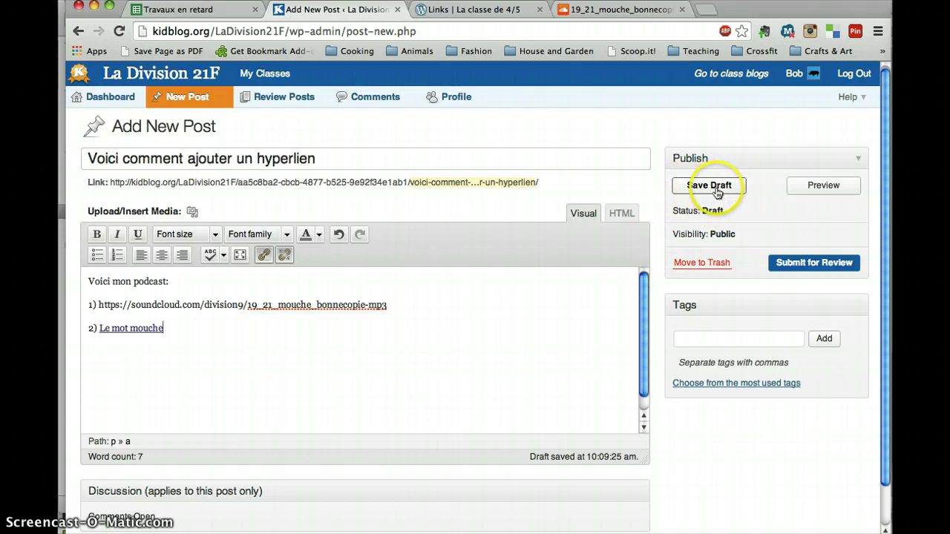
click(797, 266)
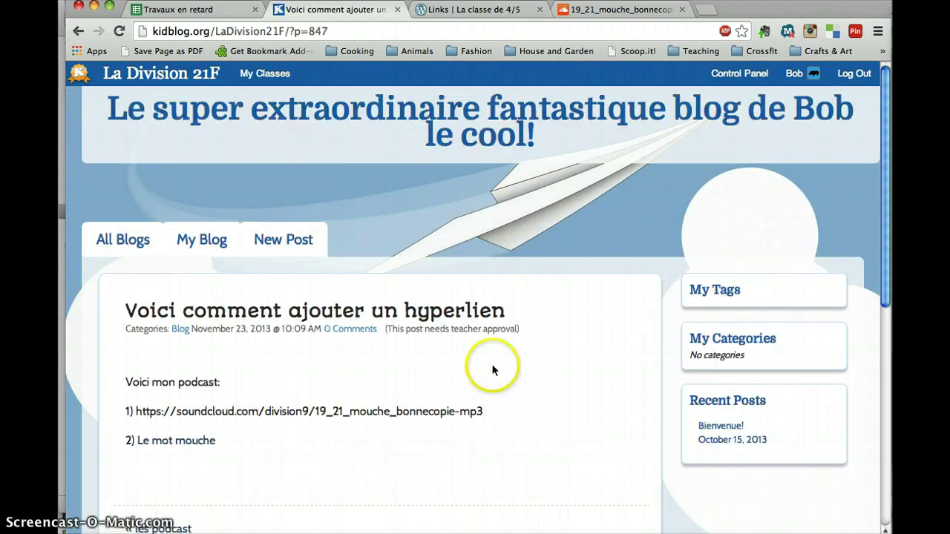
- Check the plain address in the submitted post, test the "Le mot mouche" link, and go back to the post
scroll(478, 368, down, 5)
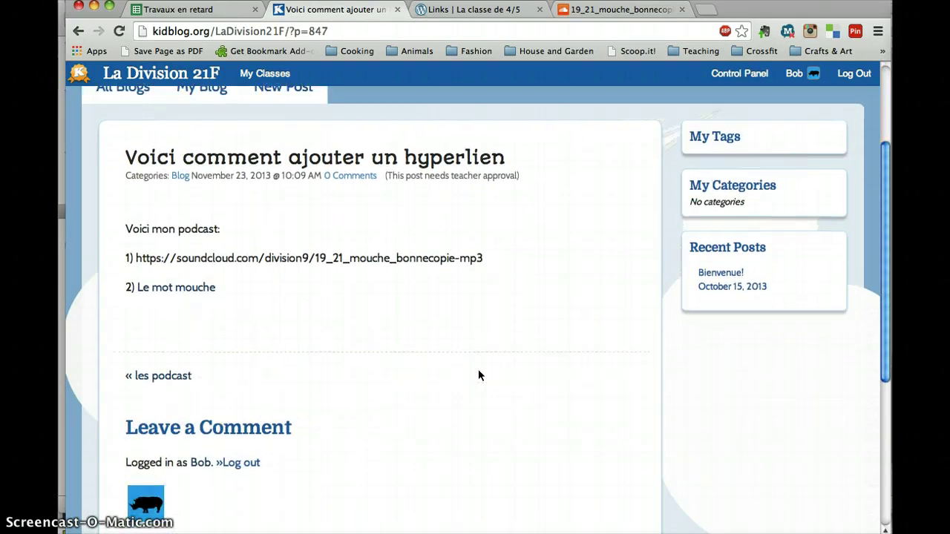
triple_click(239, 253)
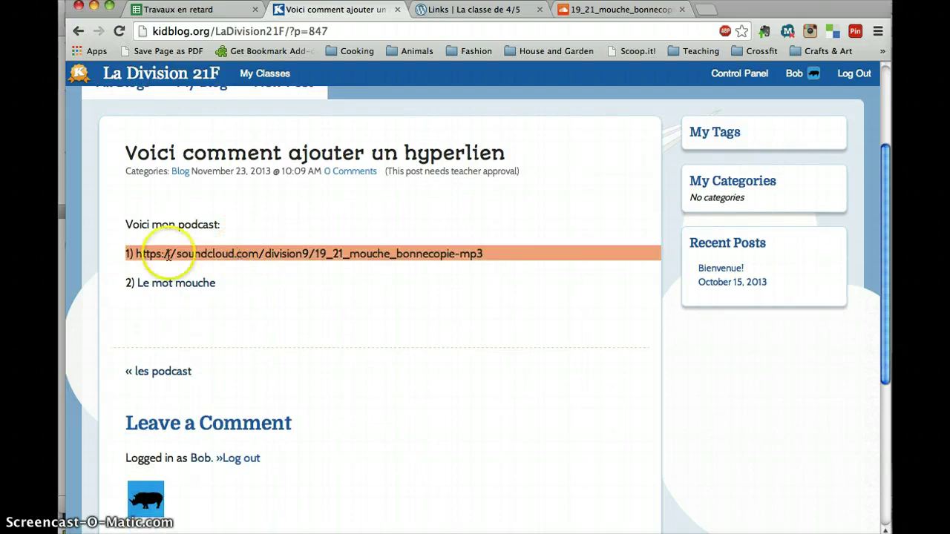
click(134, 253)
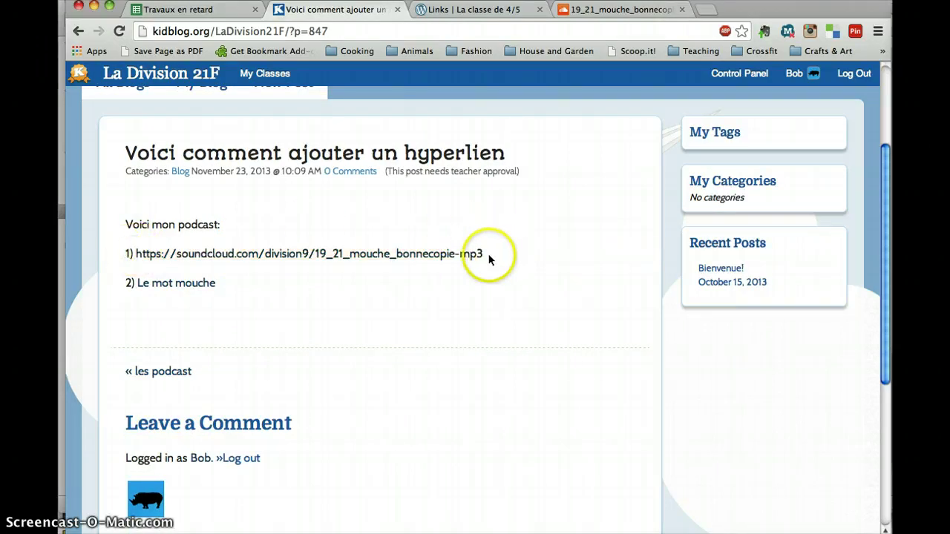
drag(489, 256, 478, 254)
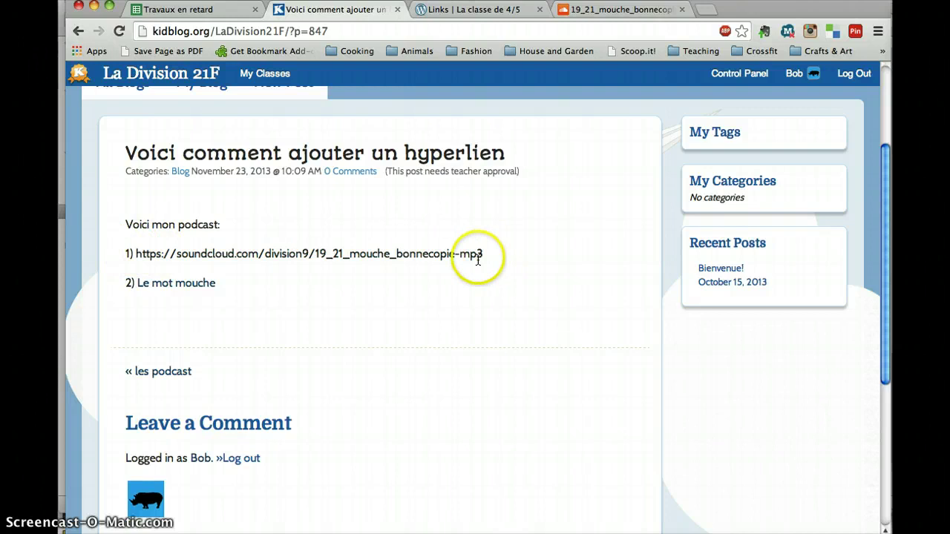
click(169, 285)
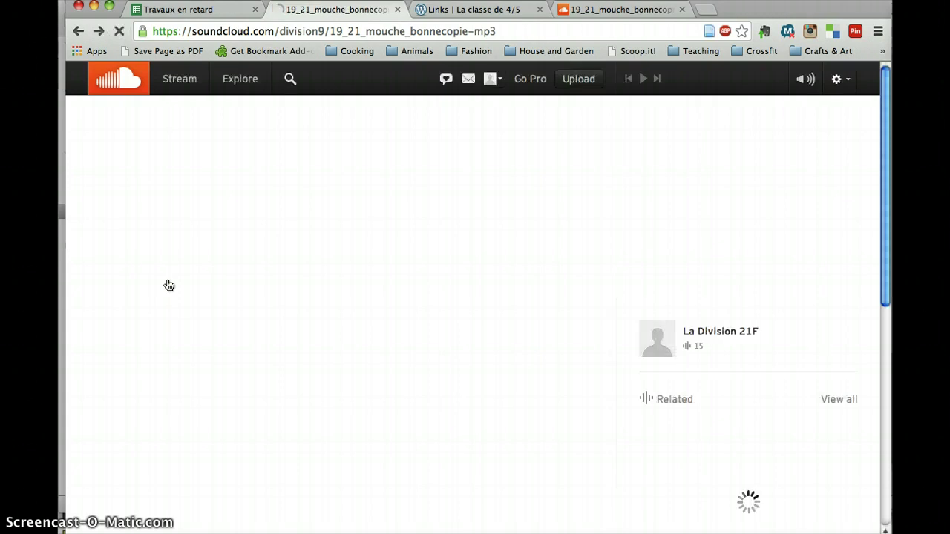
key(super+bracketleft)
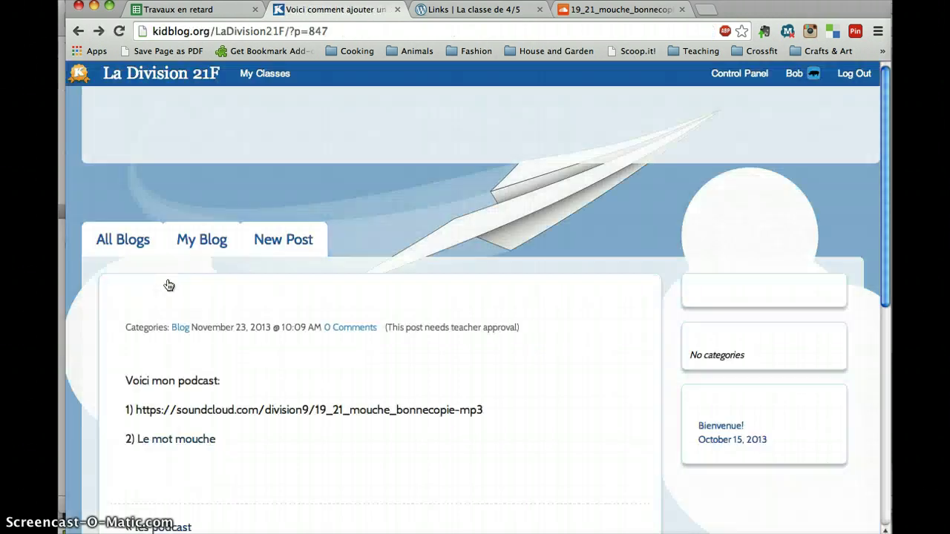
scroll(168, 285, down, 5)
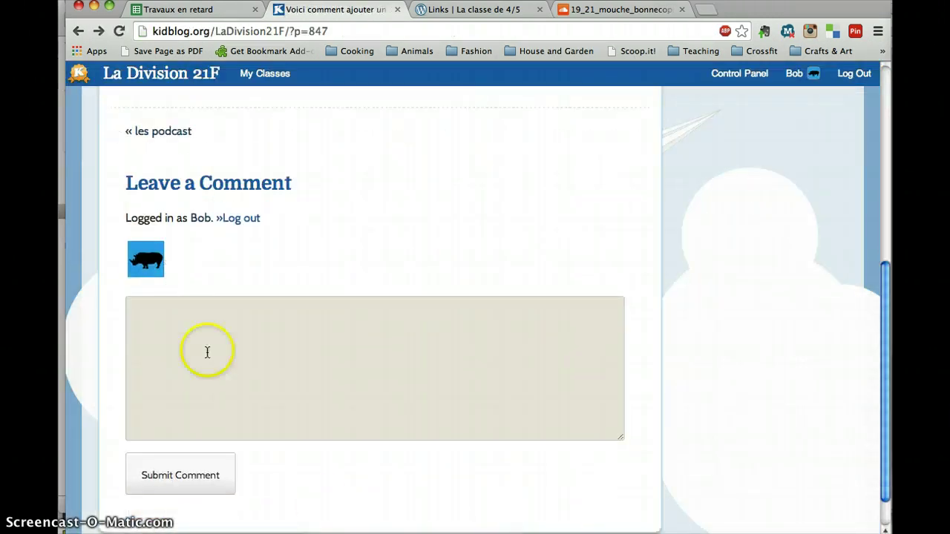